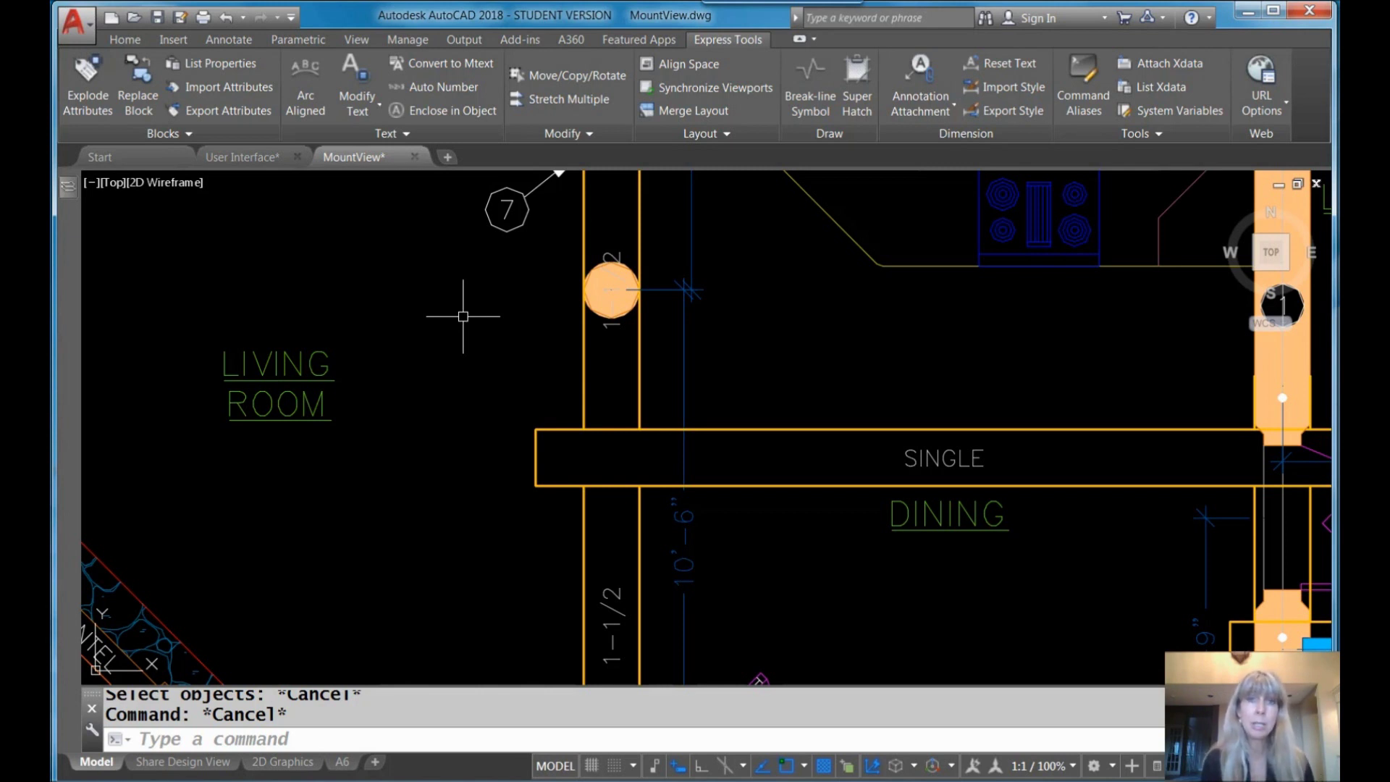
- Start and cancel the Line and Erase commands to compare the point-picking cursor with the object-selection cursor
{"action": "type", "text": "l"}
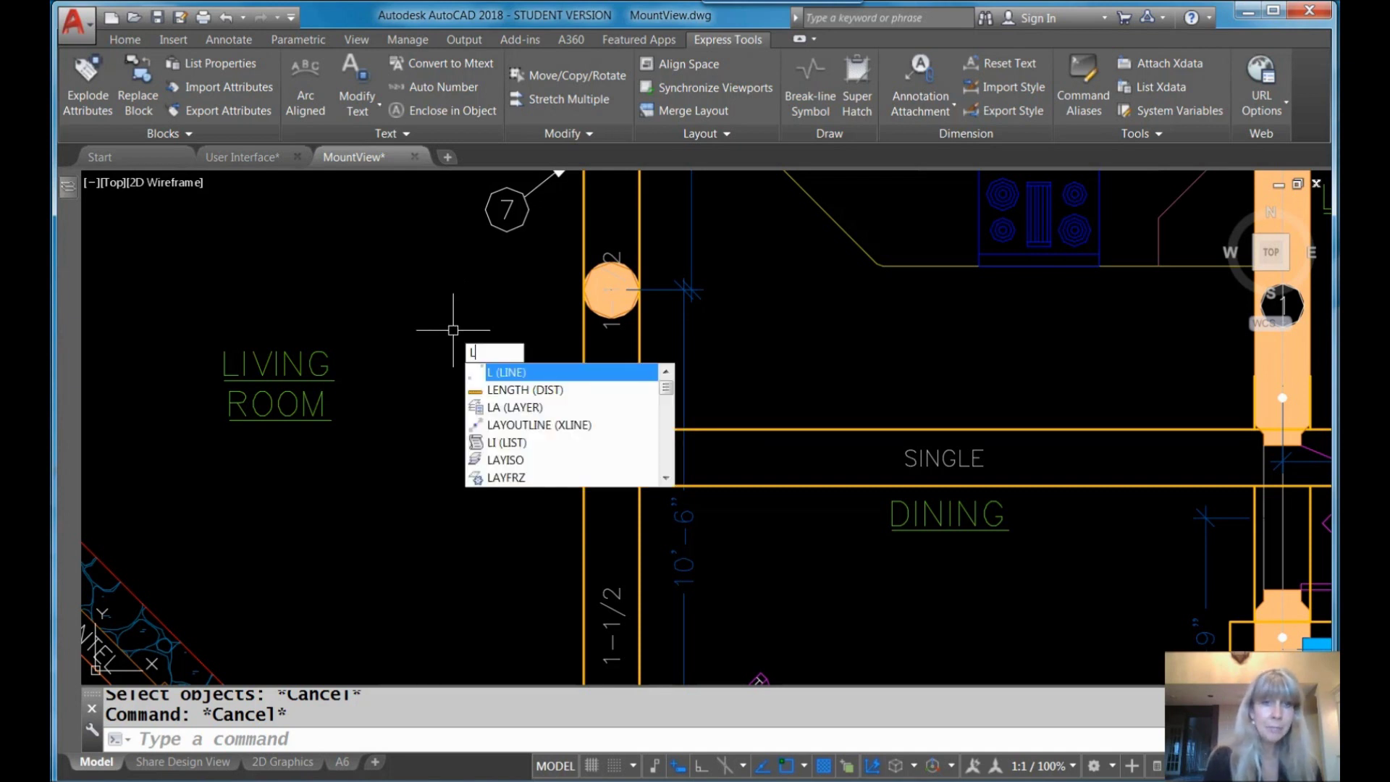
{"action": "key", "text": "Return"}
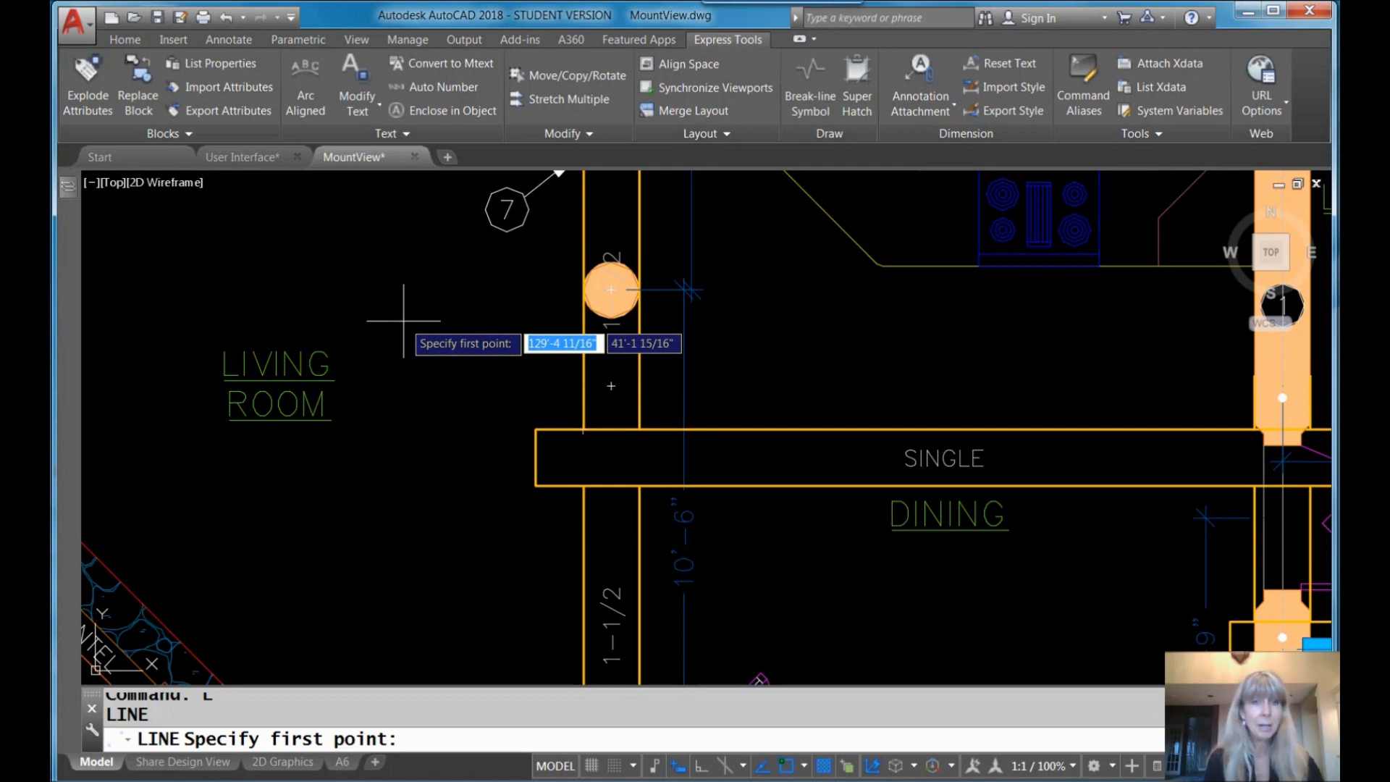
{"action": "key", "text": "Escape"}
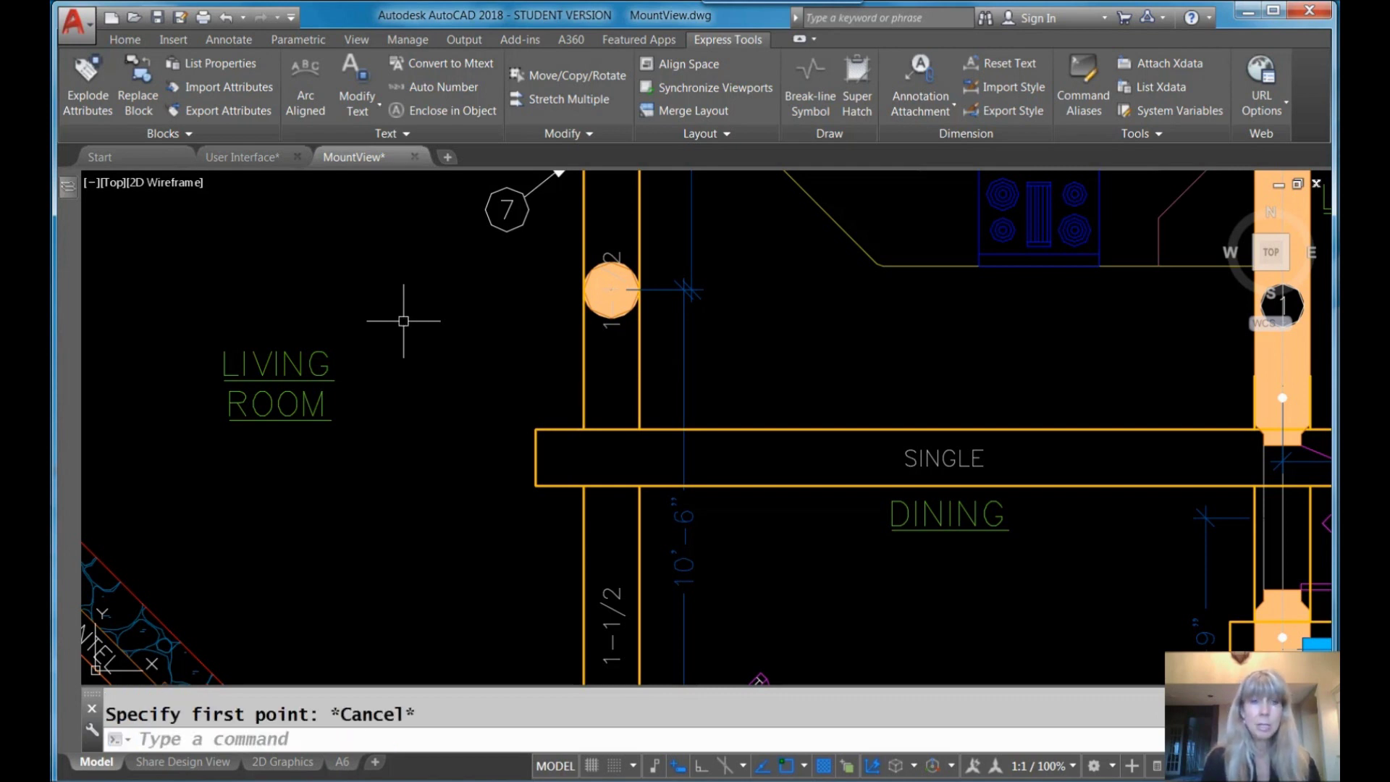
{"action": "type", "text": "E"}
{"action": "key", "text": "Return"}
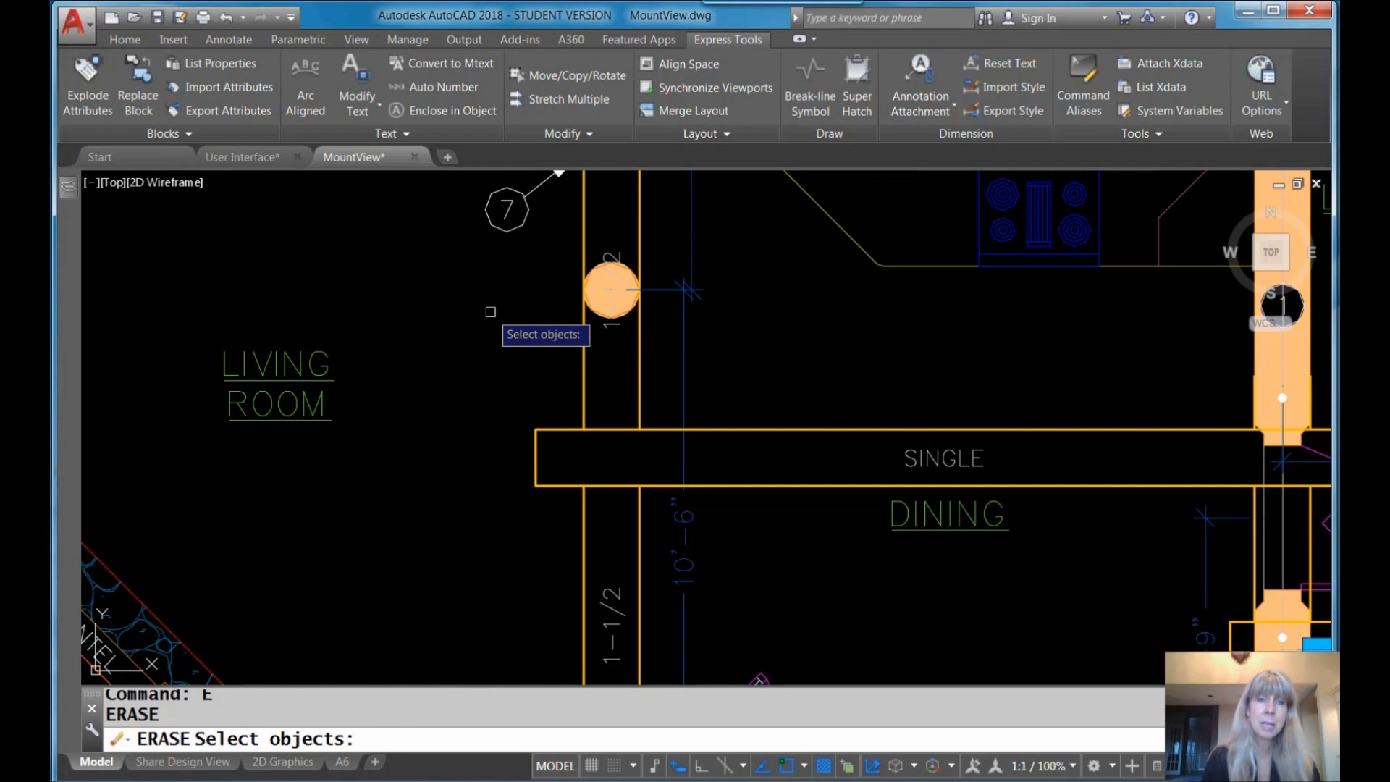
{"action": "key", "text": "Escape"}
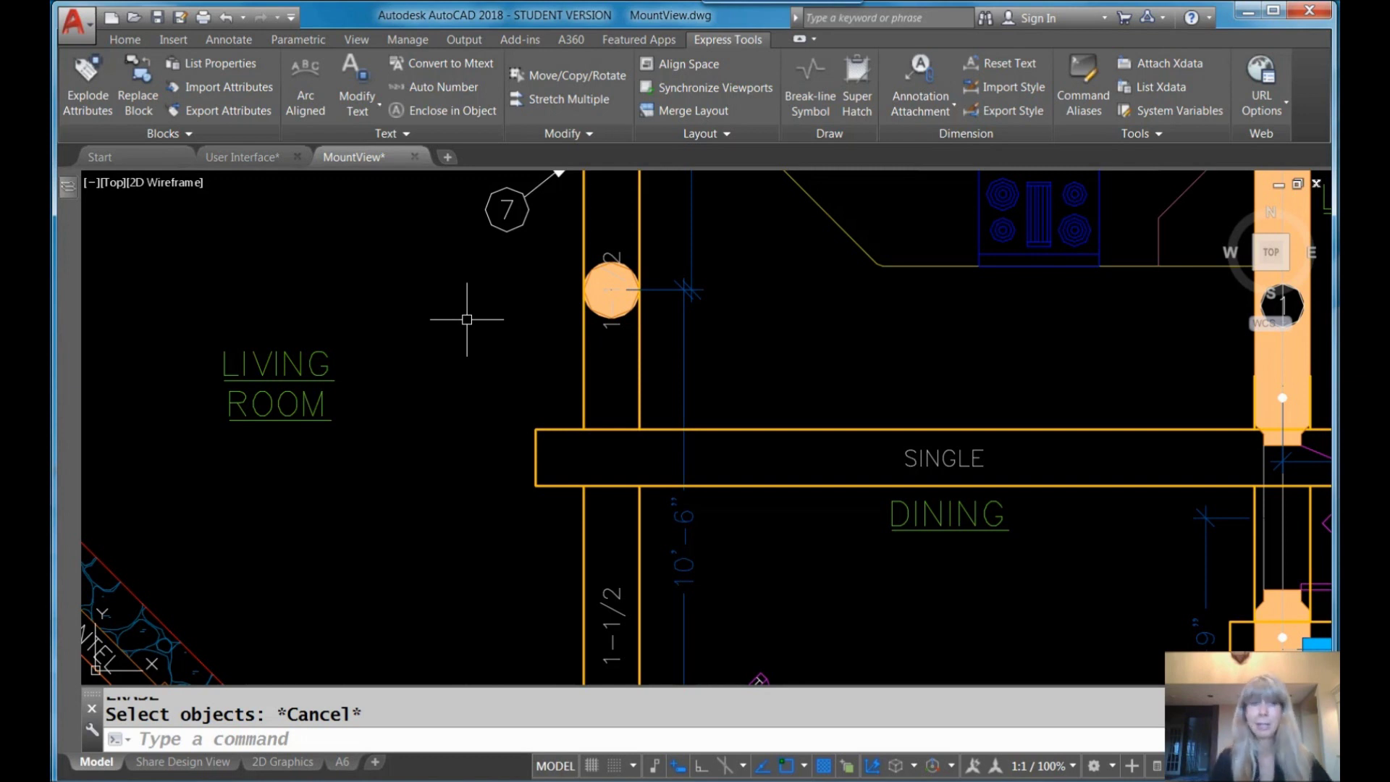
- Set the PICKBOX system variable to 10, followed by 50, to enlarge the cursor's pickbox
{"action": "type", "text": "p"}
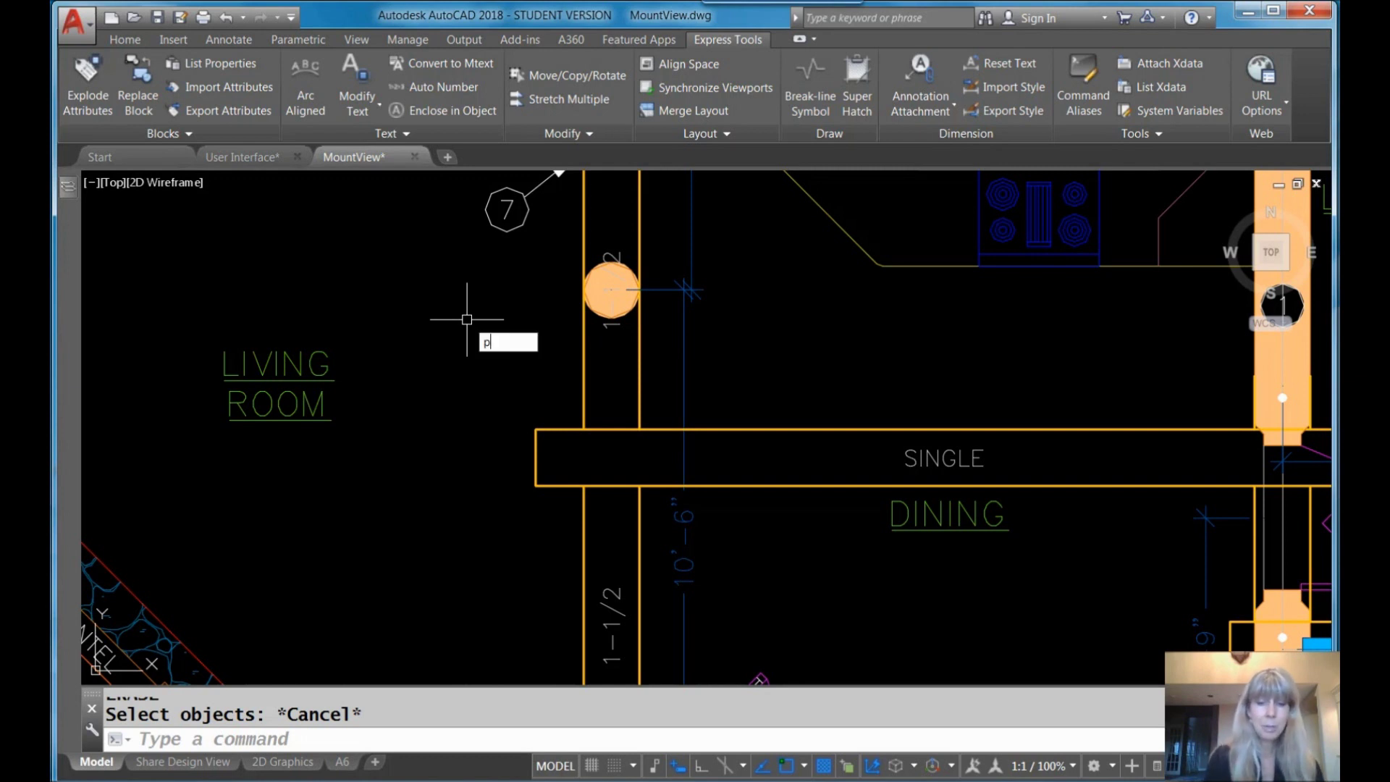
{"action": "type", "text": "ickbox"}
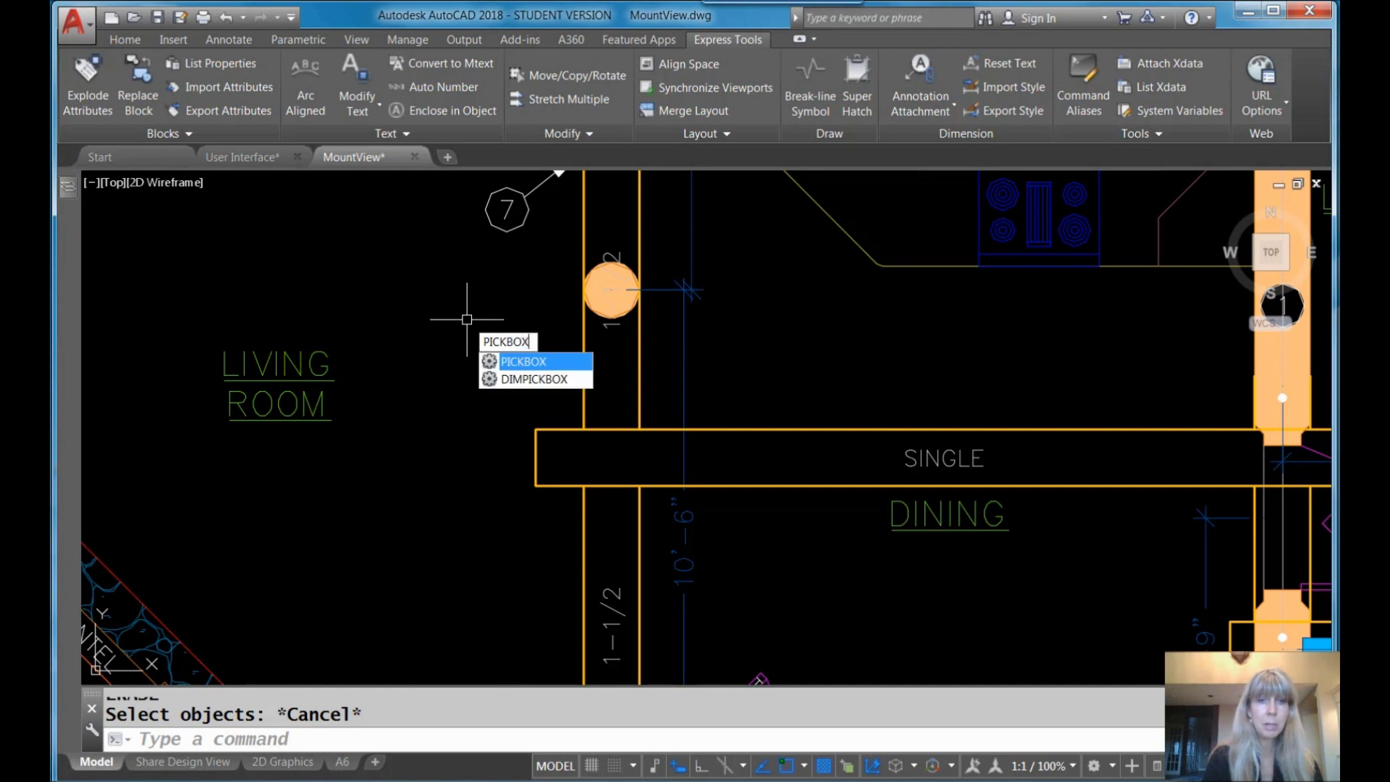
{"action": "key", "text": "Return"}
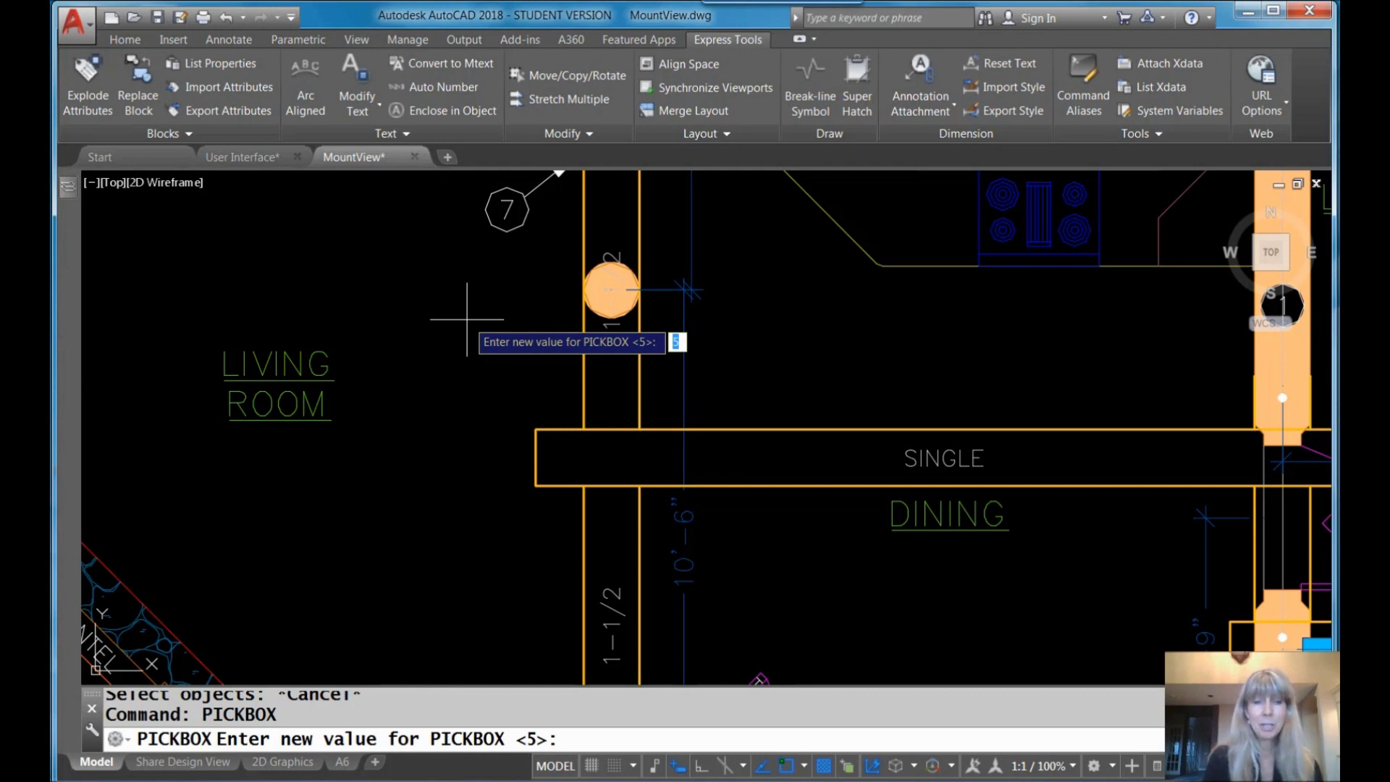
{"action": "type", "text": "10"}
{"action": "key", "text": "Return"}
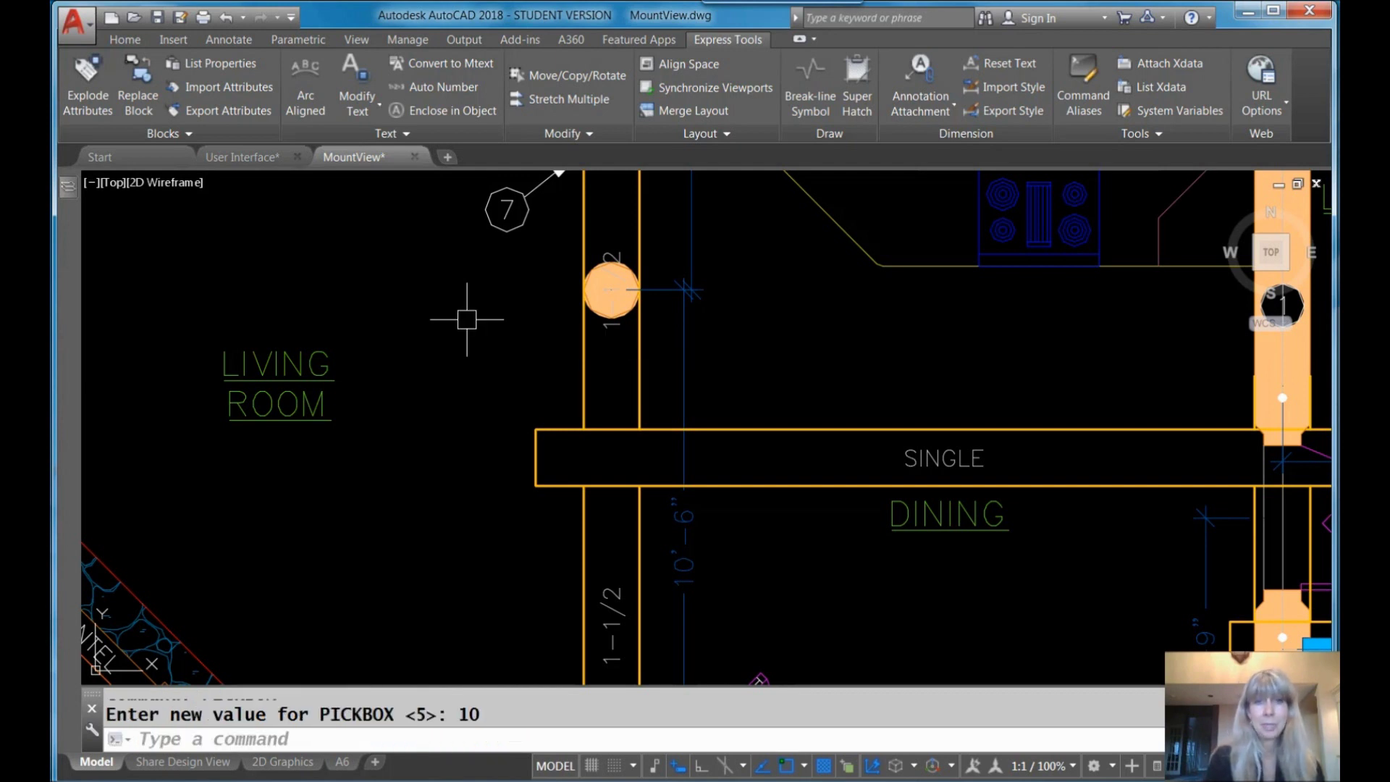
{"action": "key", "text": "Return"}
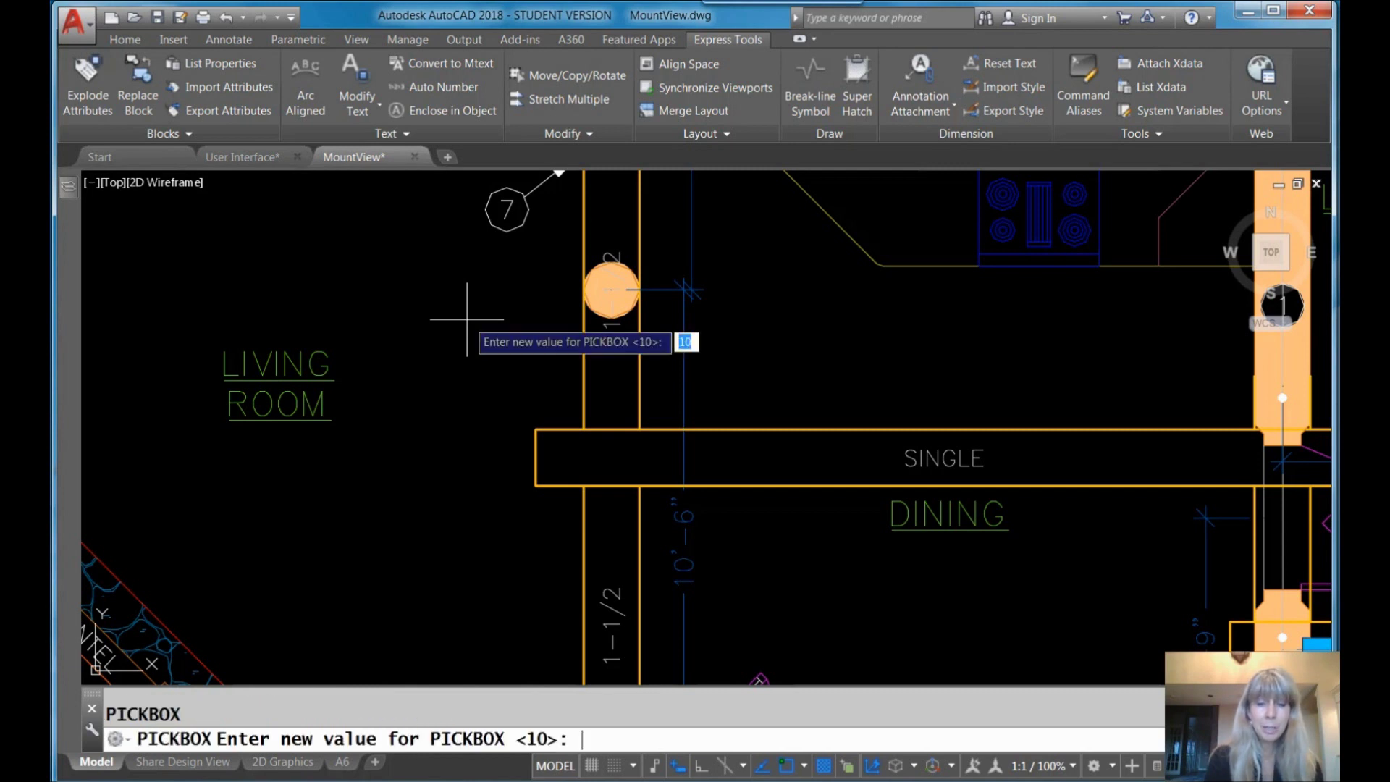
{"action": "type", "text": "50"}
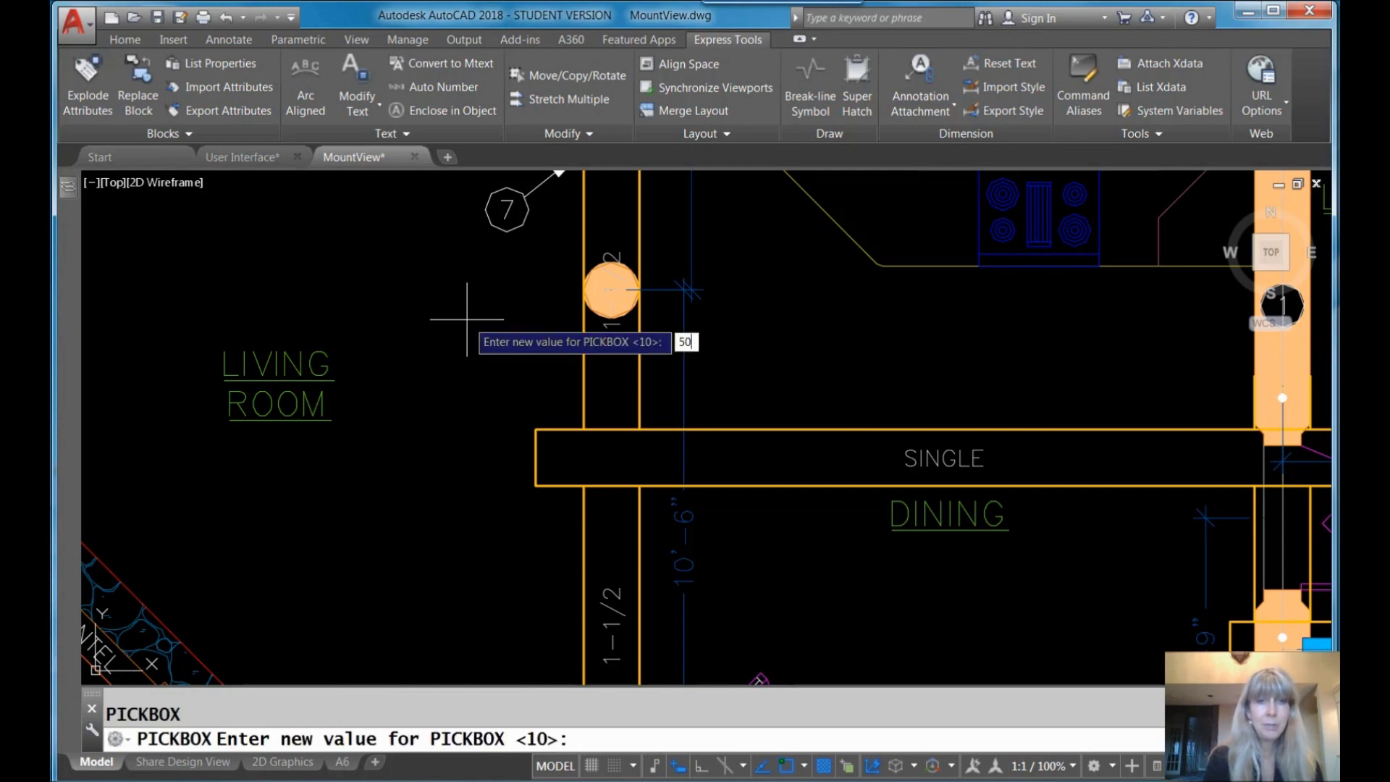
{"action": "key", "text": "Return"}
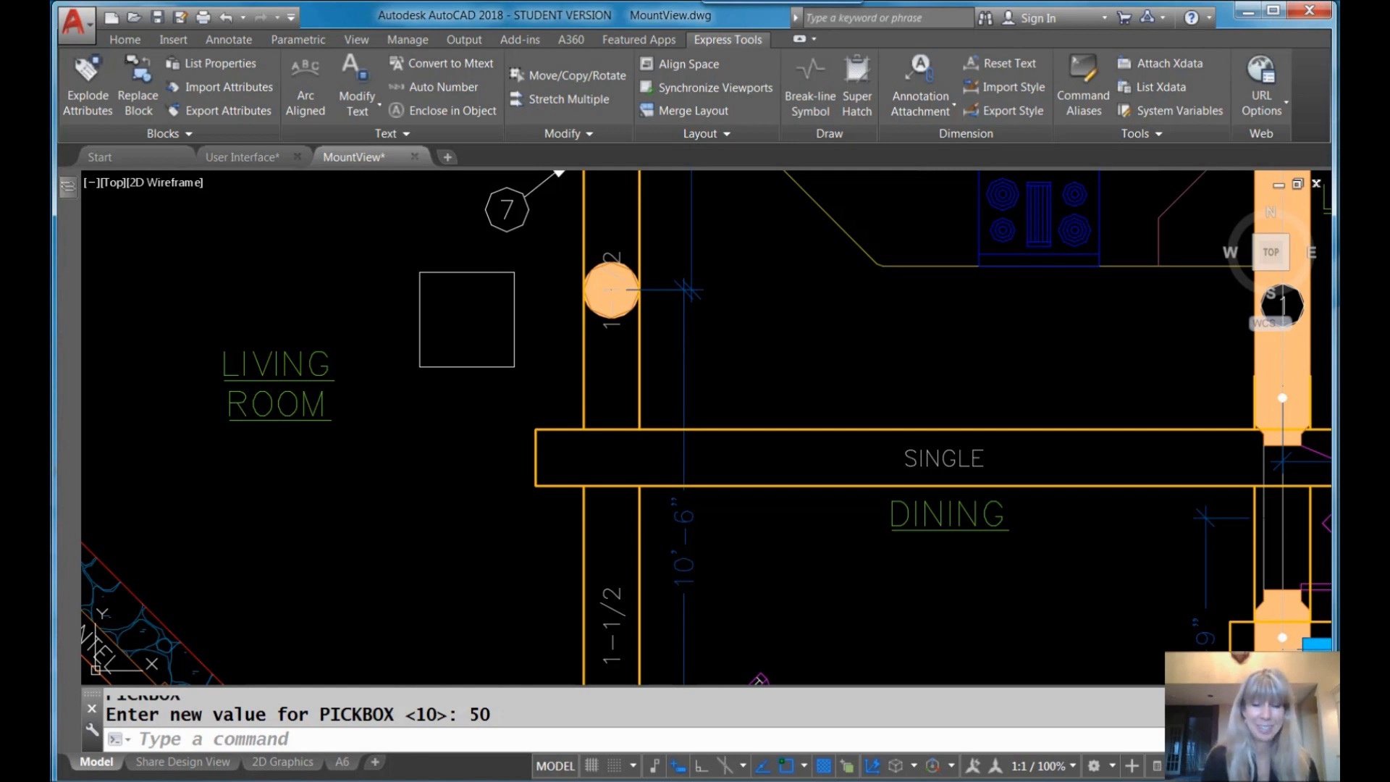
- Set PICKBOX to 0 and check the selection cursor in the Erase command, cancelling the command without erasing anything
{"action": "key", "text": "Return"}
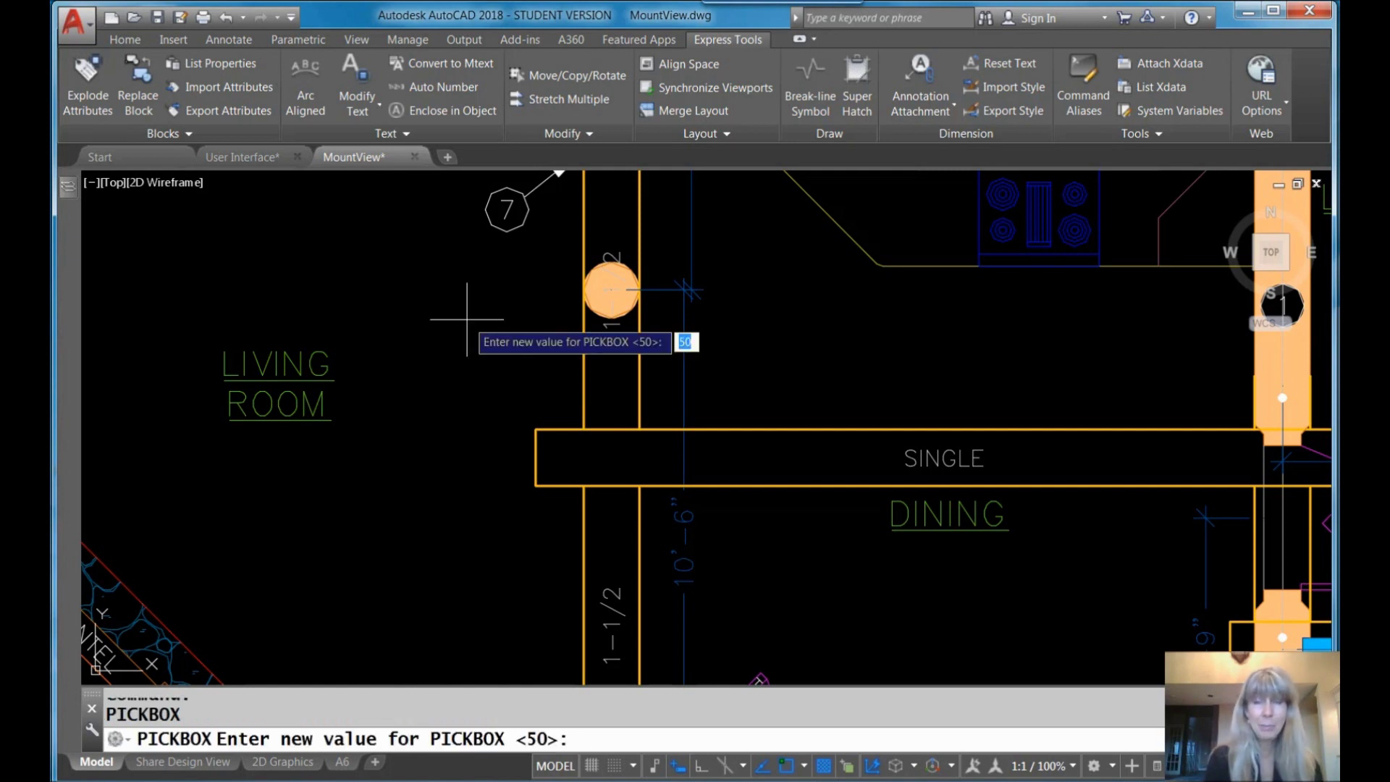
{"action": "type", "text": "0"}
{"action": "key", "text": "Return"}
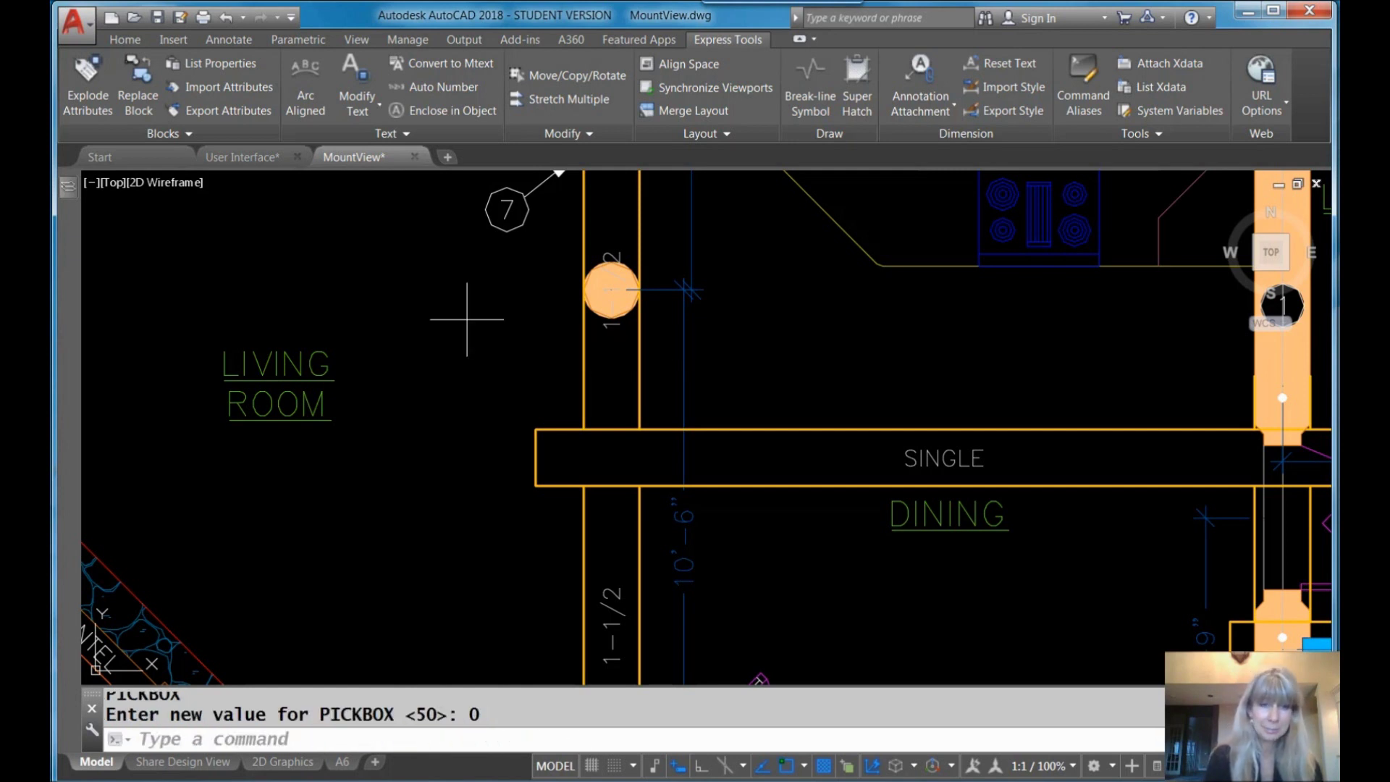
{"action": "type", "text": "e"}
{"action": "key", "text": "Return"}
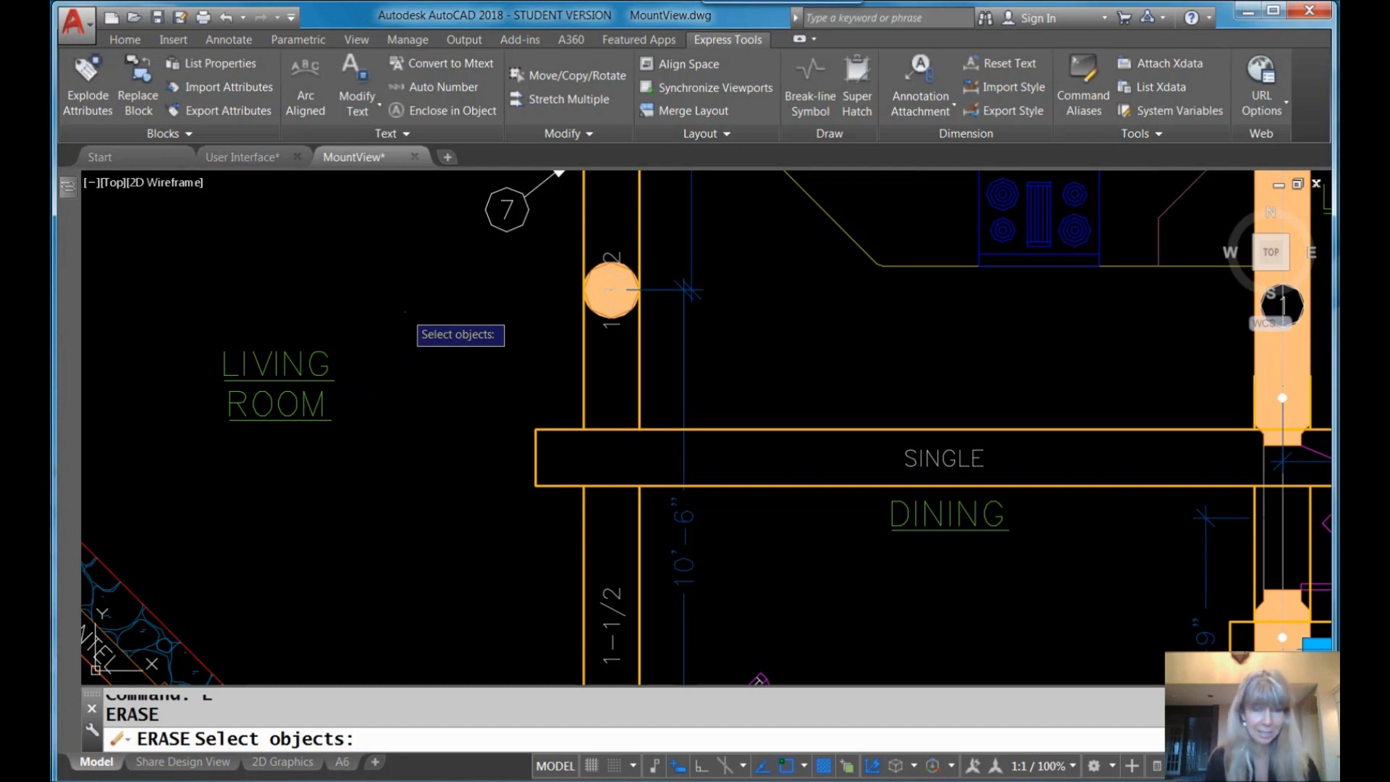
{"action": "key", "text": "Escape"}
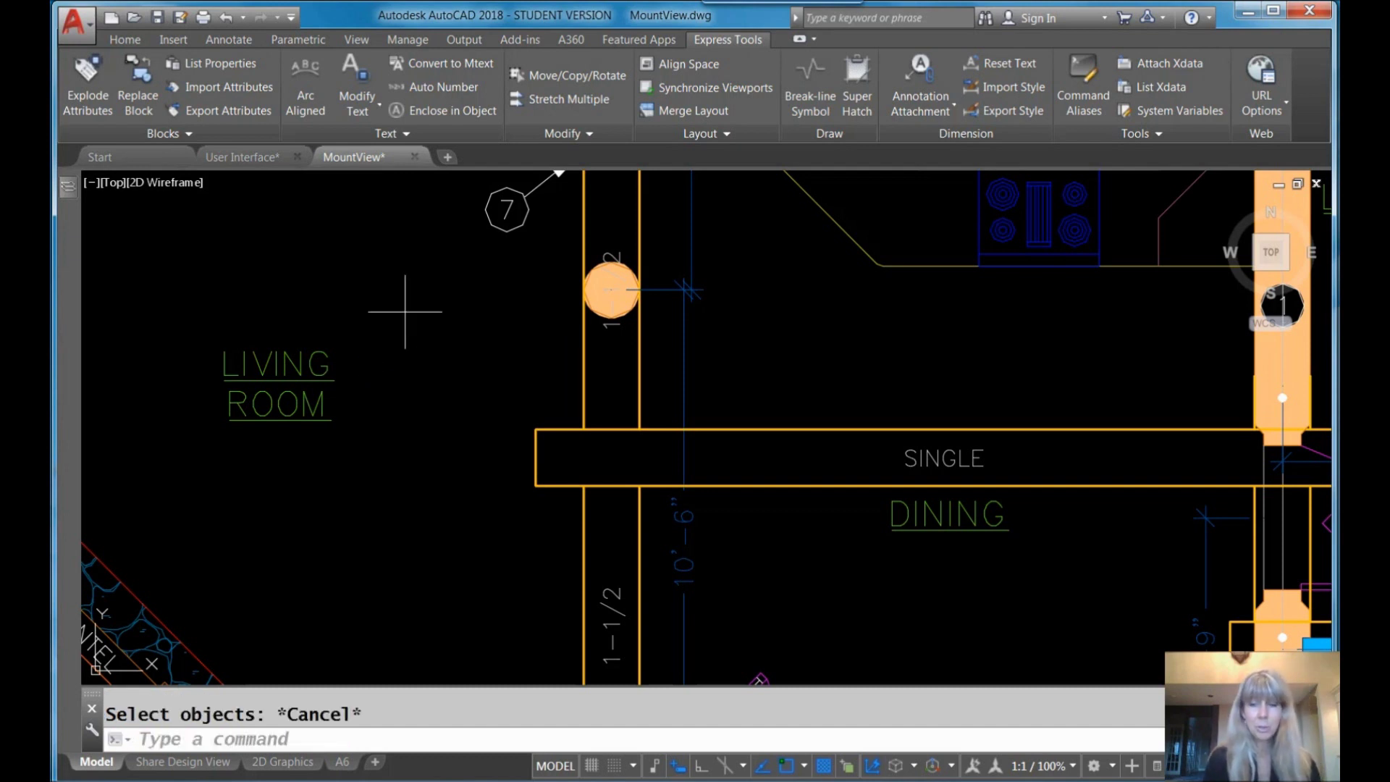
- Set the PICKBOX system variable to 5
{"action": "type", "text": "PICKBOX"}
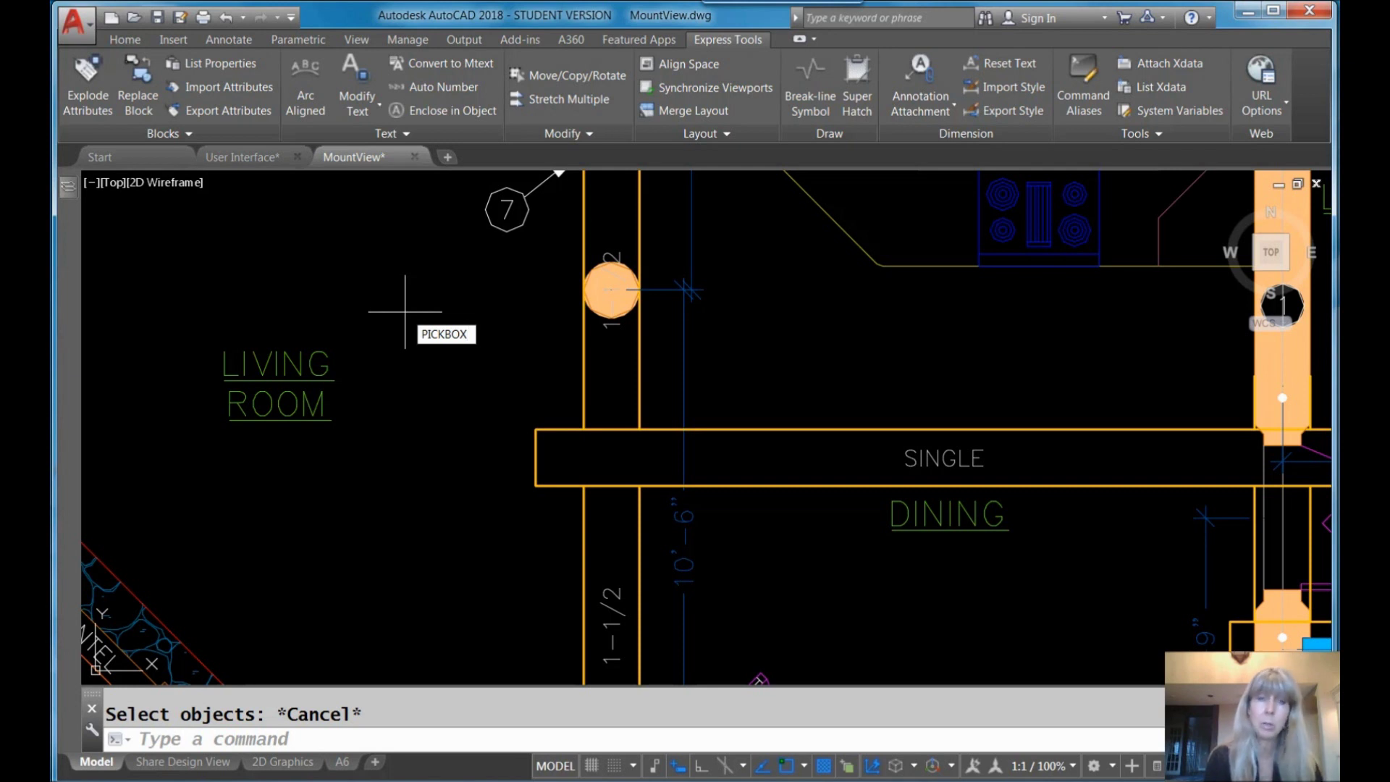
{"action": "key", "text": "Return"}
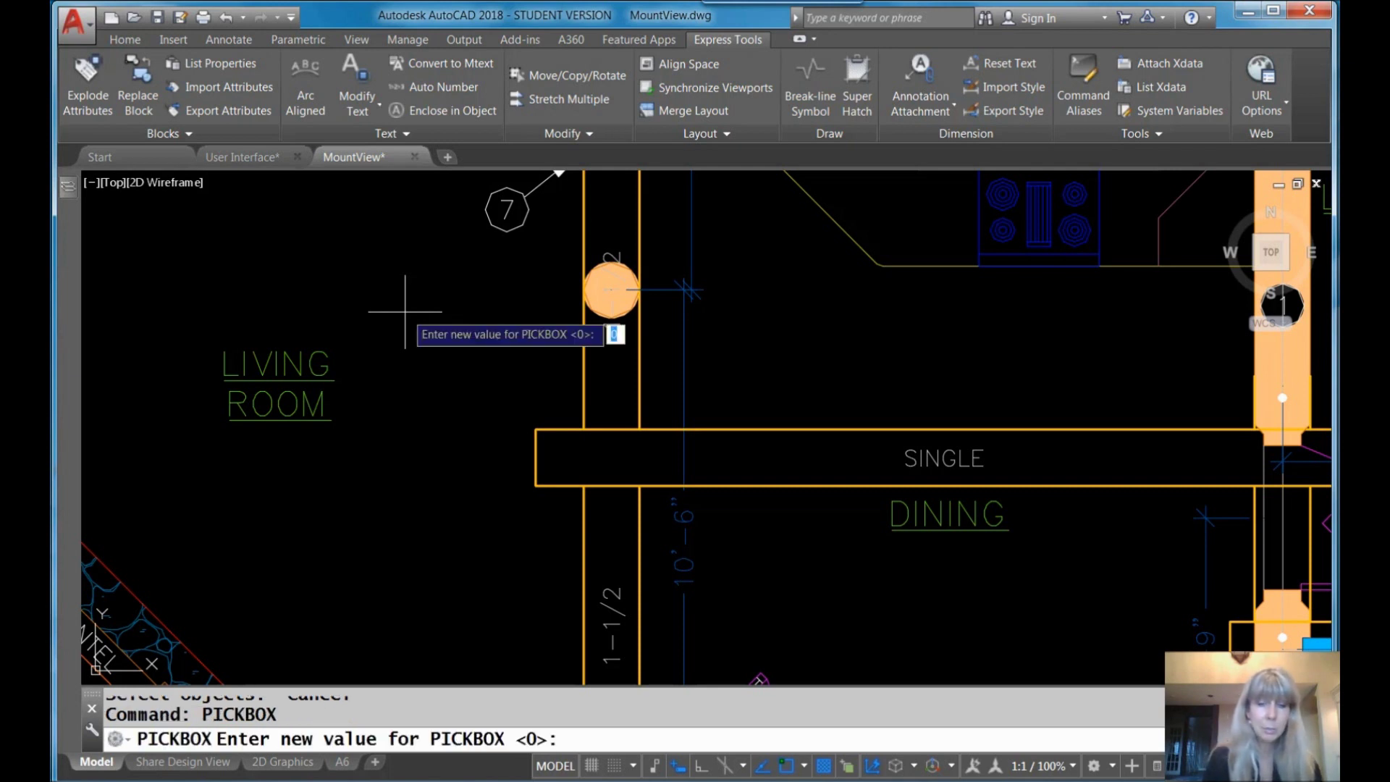
{"action": "type", "text": "5"}
{"action": "key", "text": "Return"}
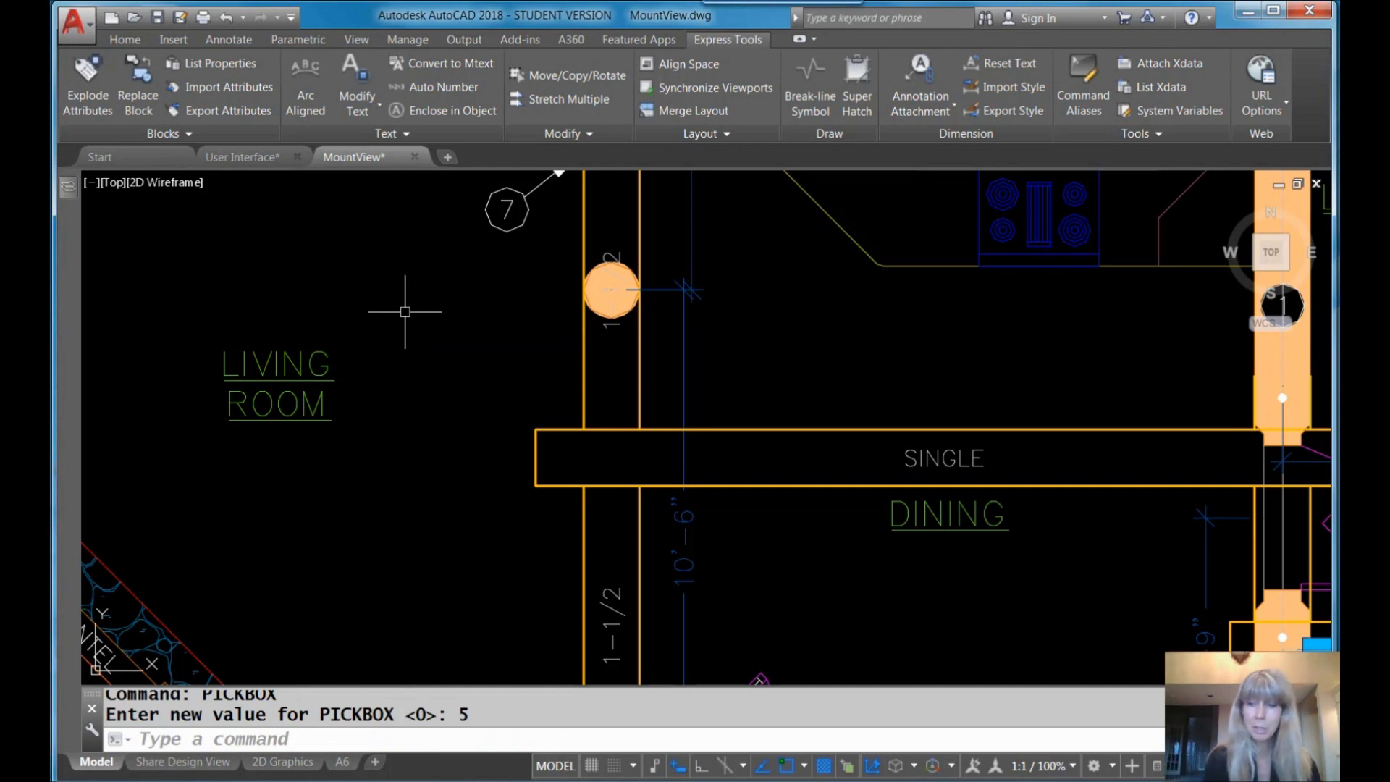
- Set the CURSORSIZE system variable to 10, followed by 100, to lengthen the crosshairs
{"action": "type", "text": "c"}
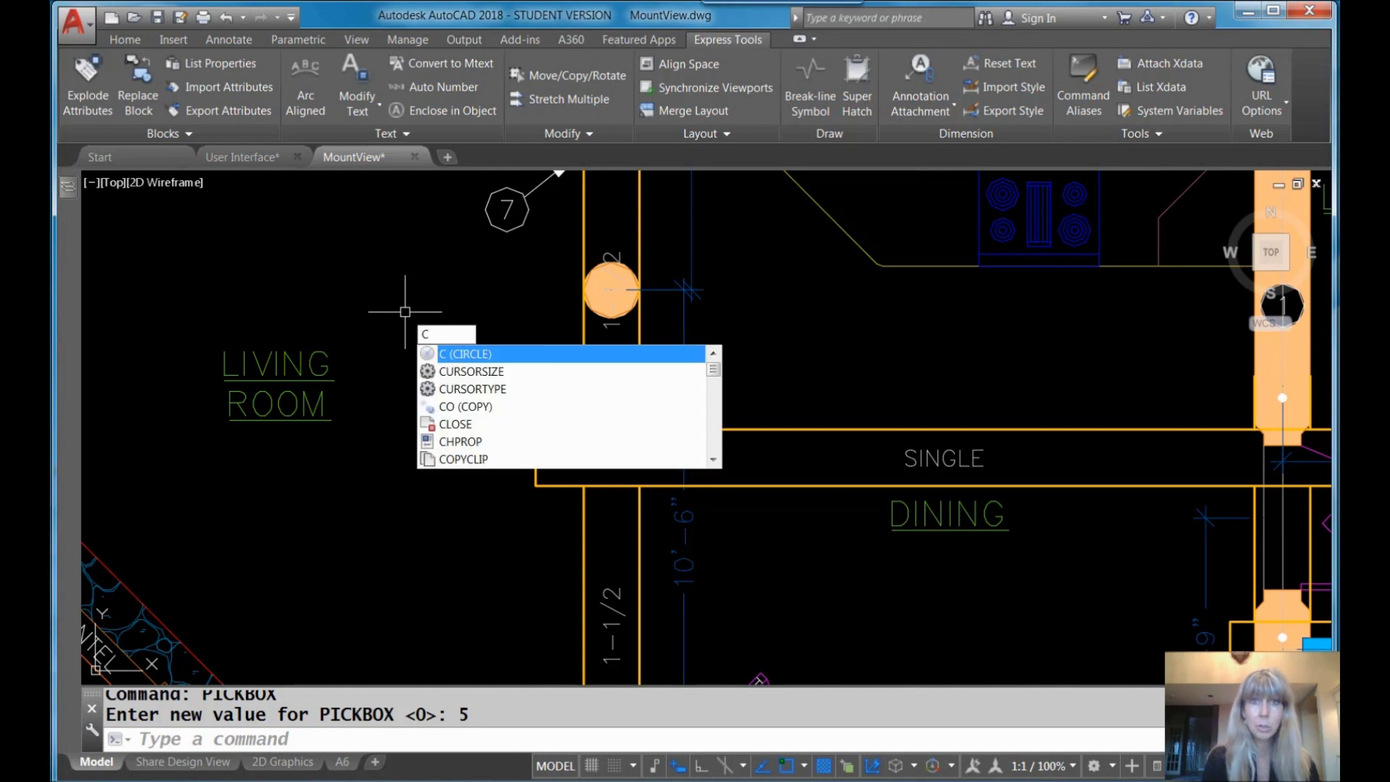
{"action": "type", "text": "urs"}
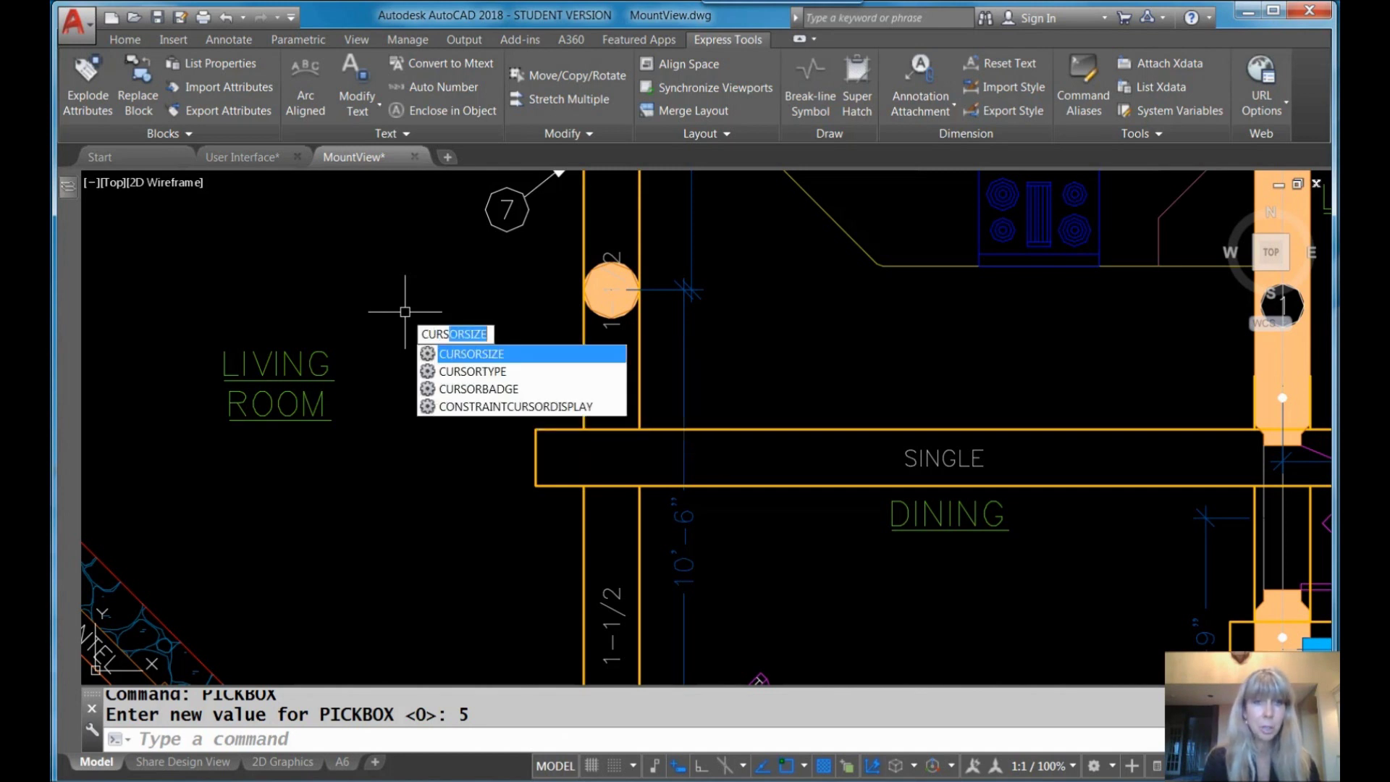
{"action": "key", "text": "Return"}
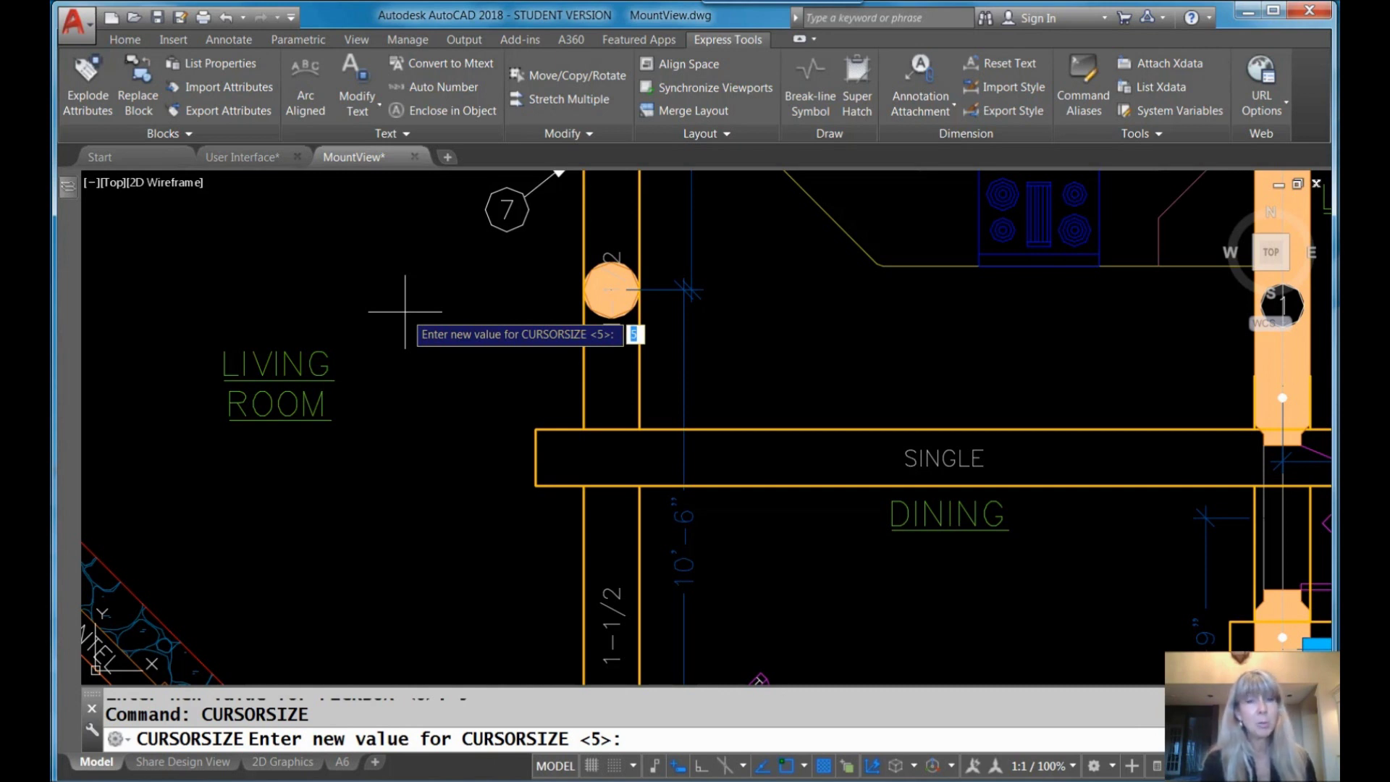
{"action": "type", "text": "10"}
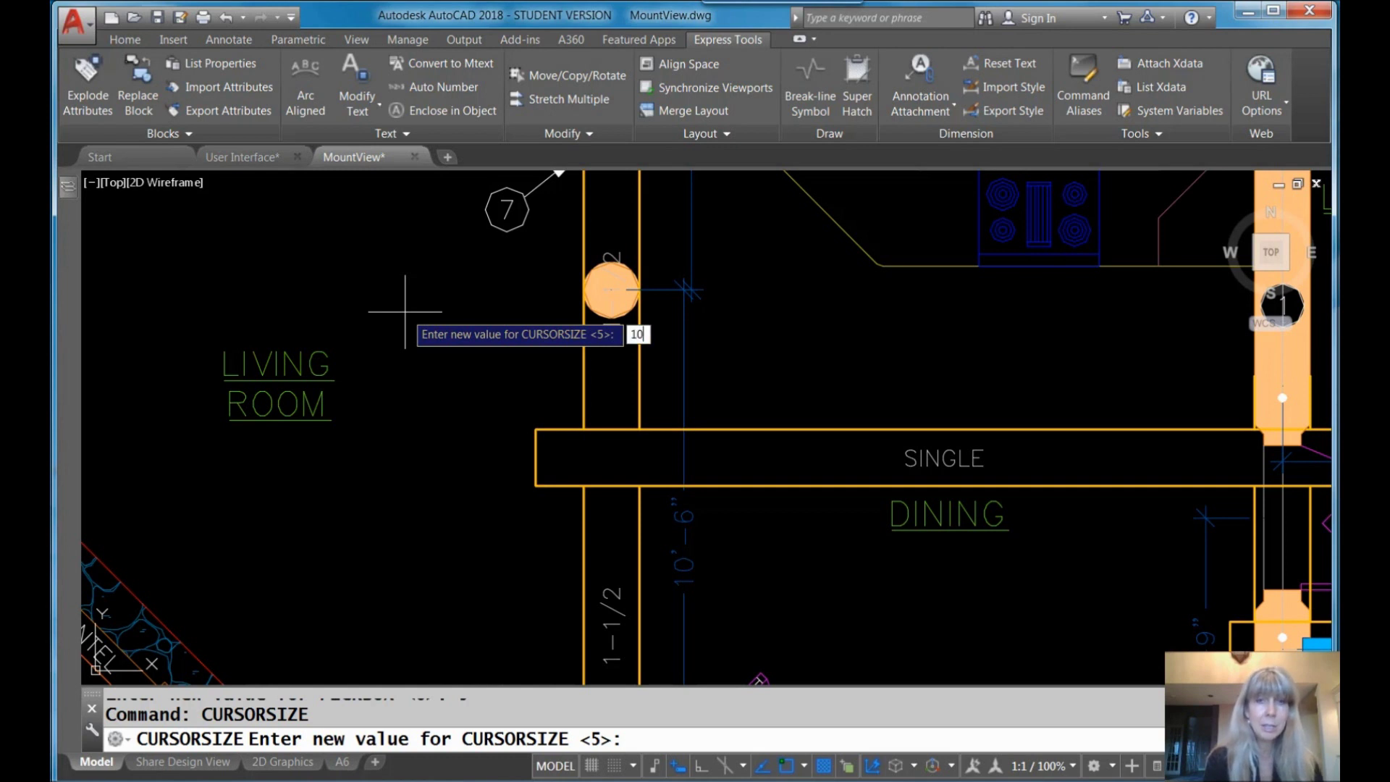
{"action": "key", "text": "Return"}
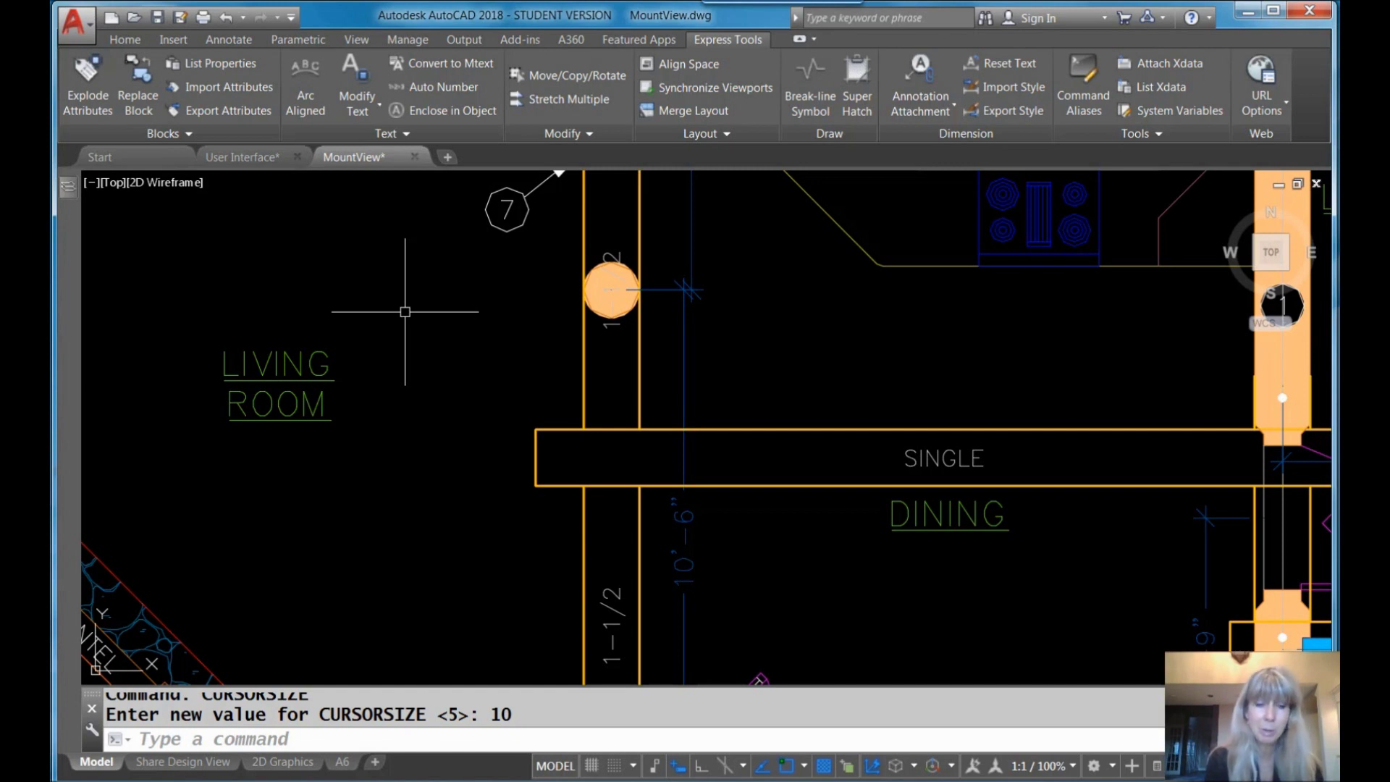
{"action": "key", "text": "Return"}
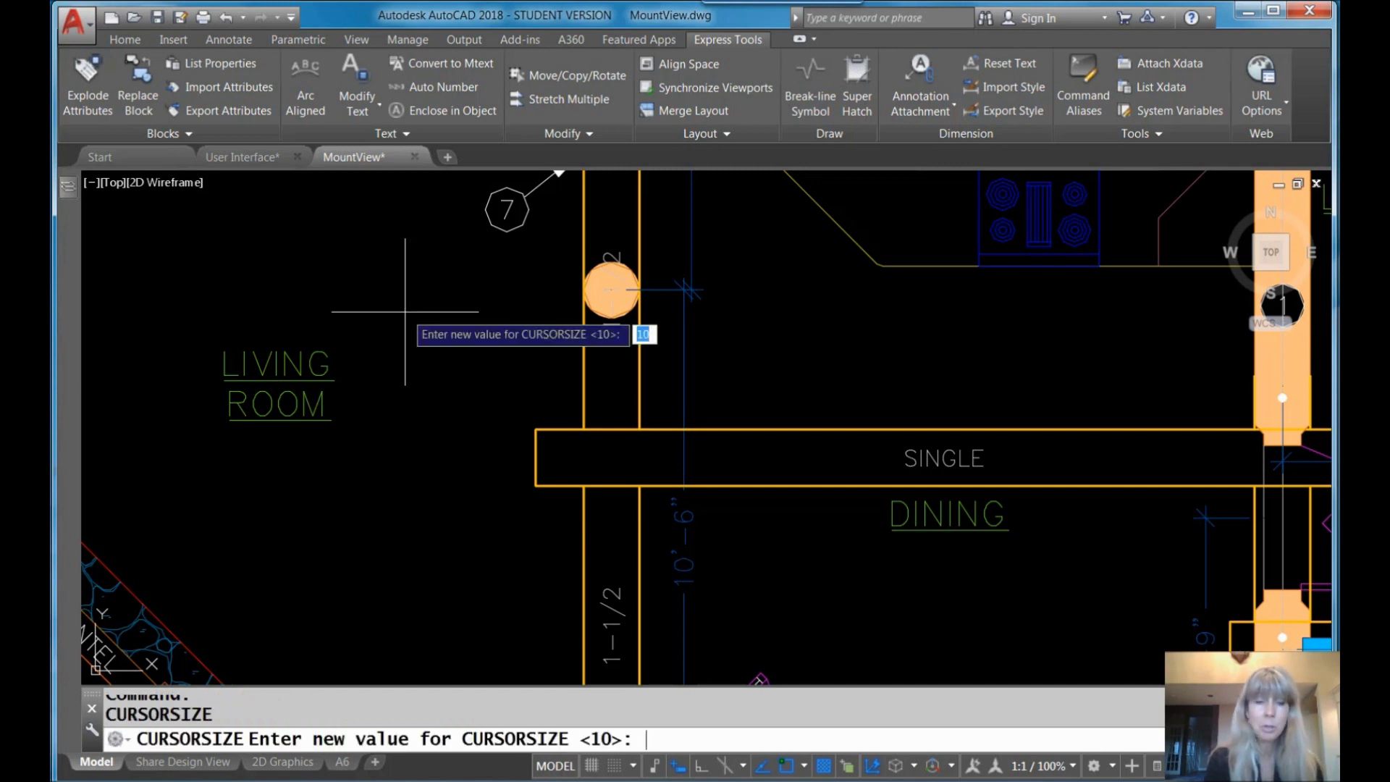
{"action": "type", "text": "100"}
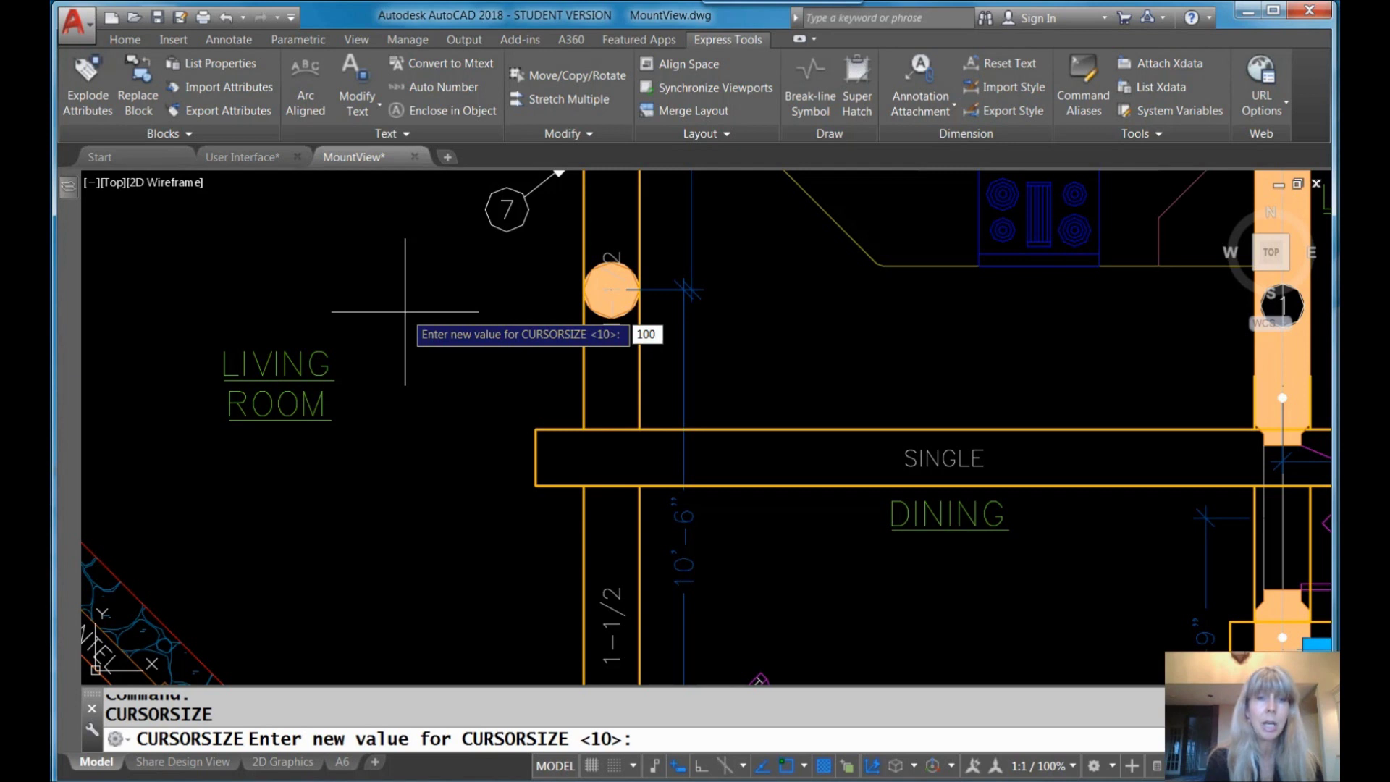
{"action": "key", "text": "Return"}
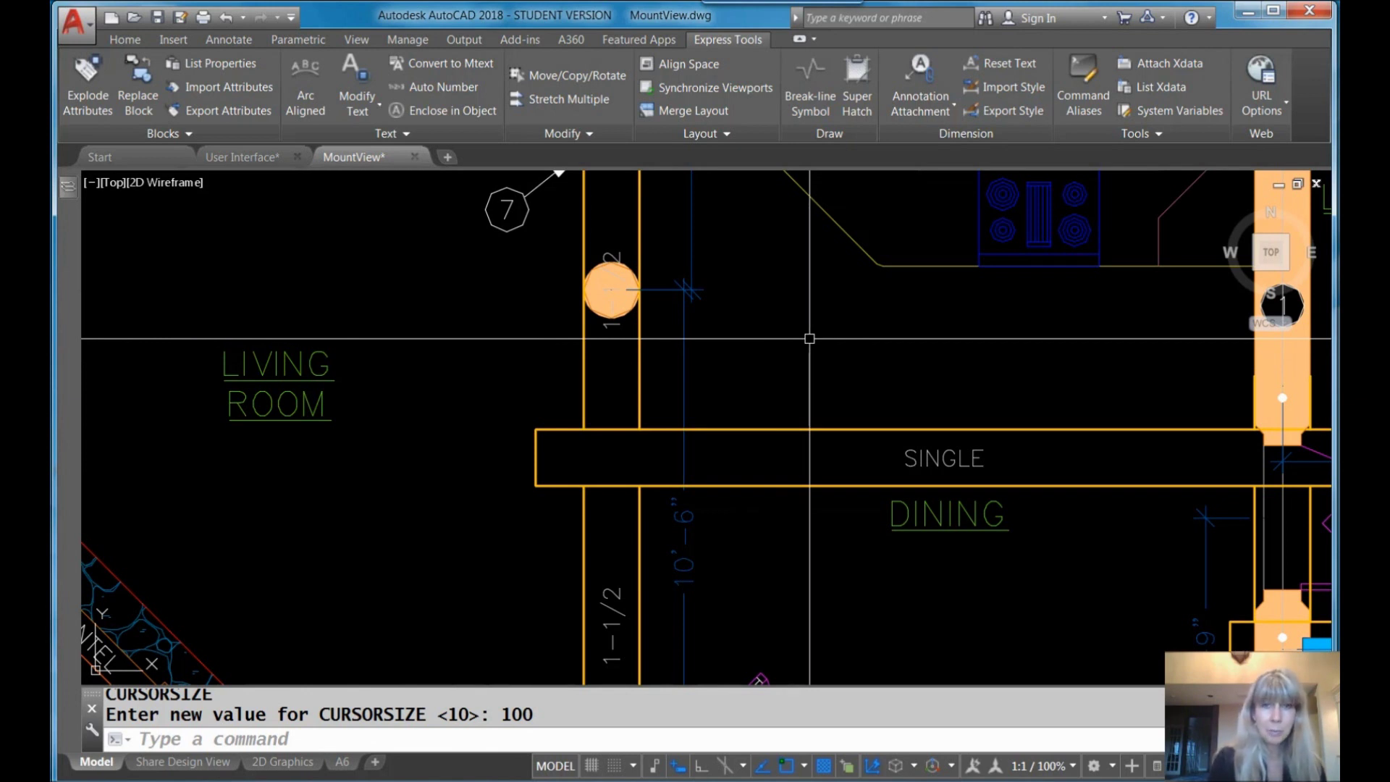
- Set the CURSORSIZE system variable to 5
{"action": "key", "text": "Return"}
{"action": "type", "text": "5"}
{"action": "key", "text": "Return"}
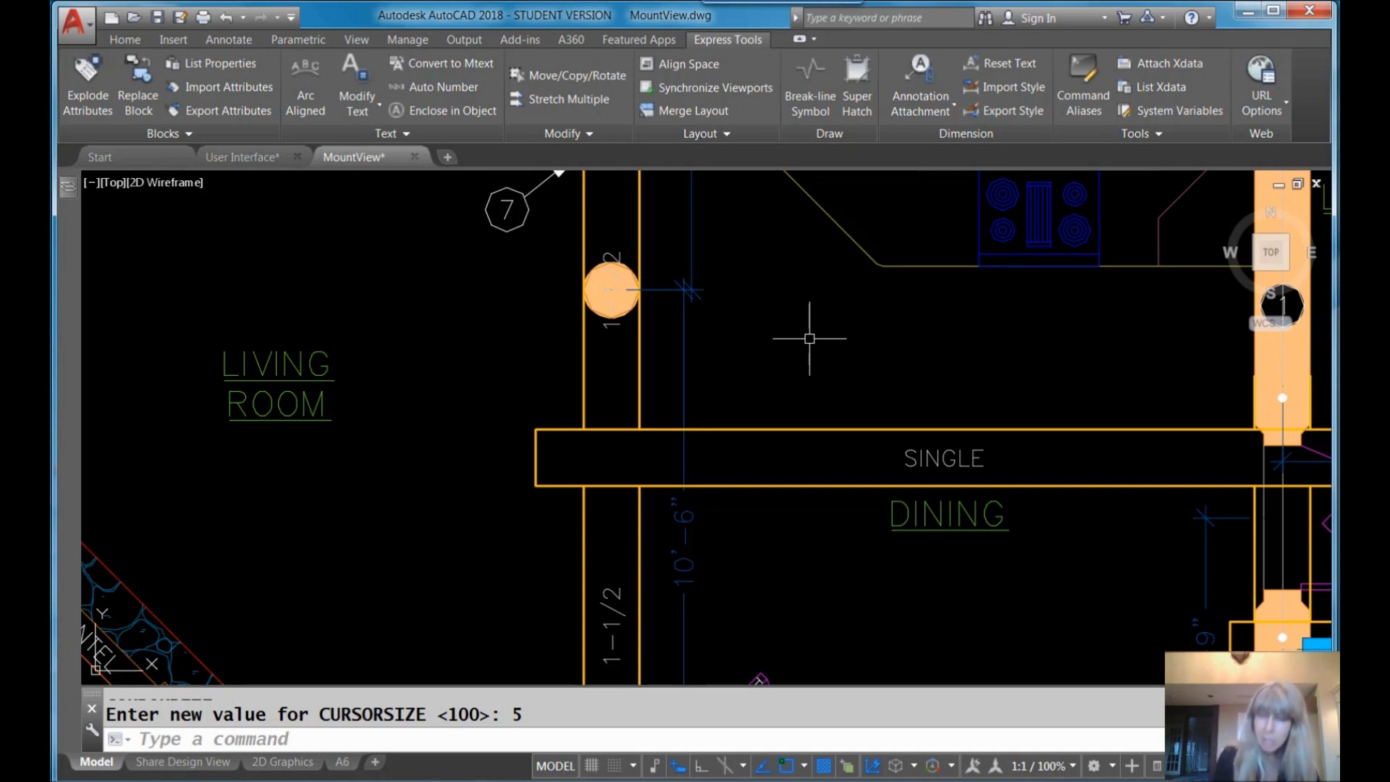
- Change the crosshairs color for 2D model space to Magenta in the display options and apply it
{"action": "left_click", "coordinate": [530, 740]}
{"action": "right_click", "coordinate": [550, 739]}
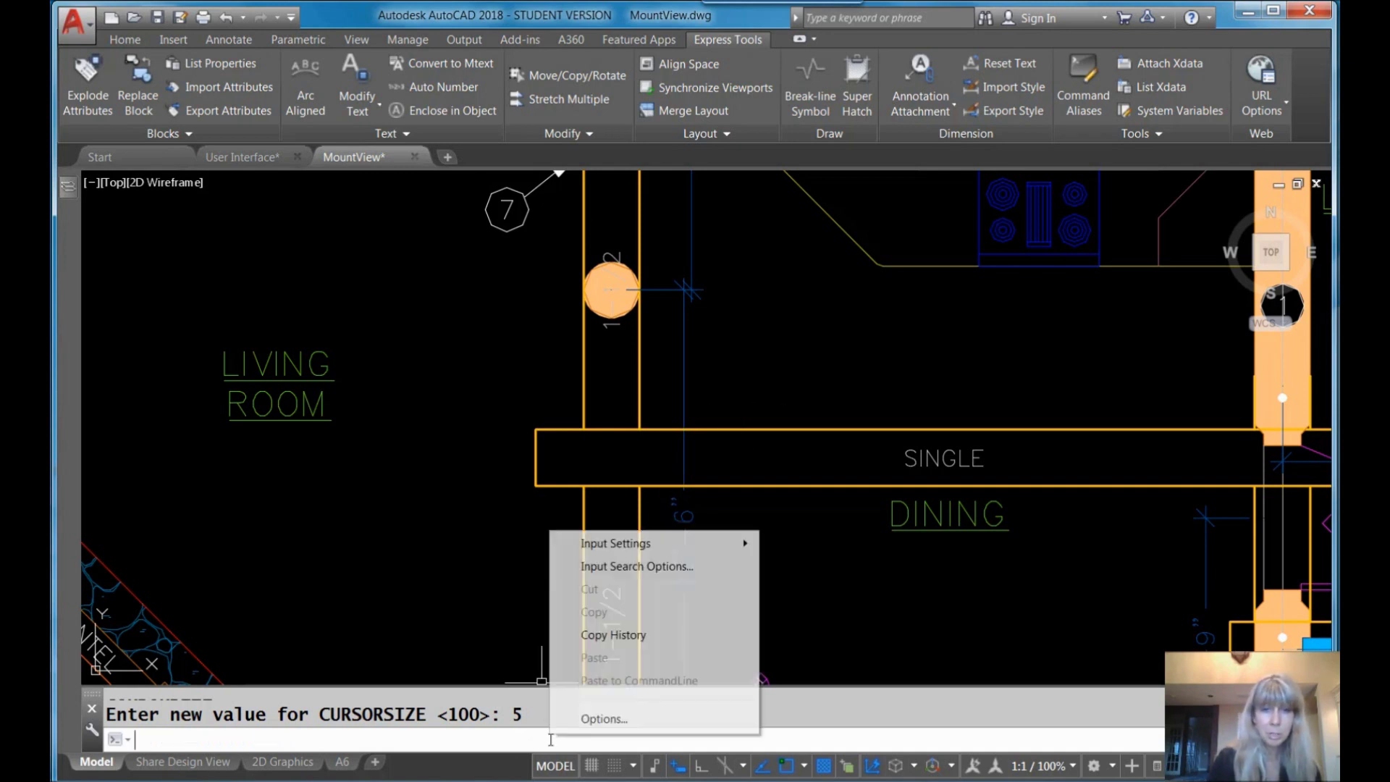
{"action": "left_click", "coordinate": [598, 719]}
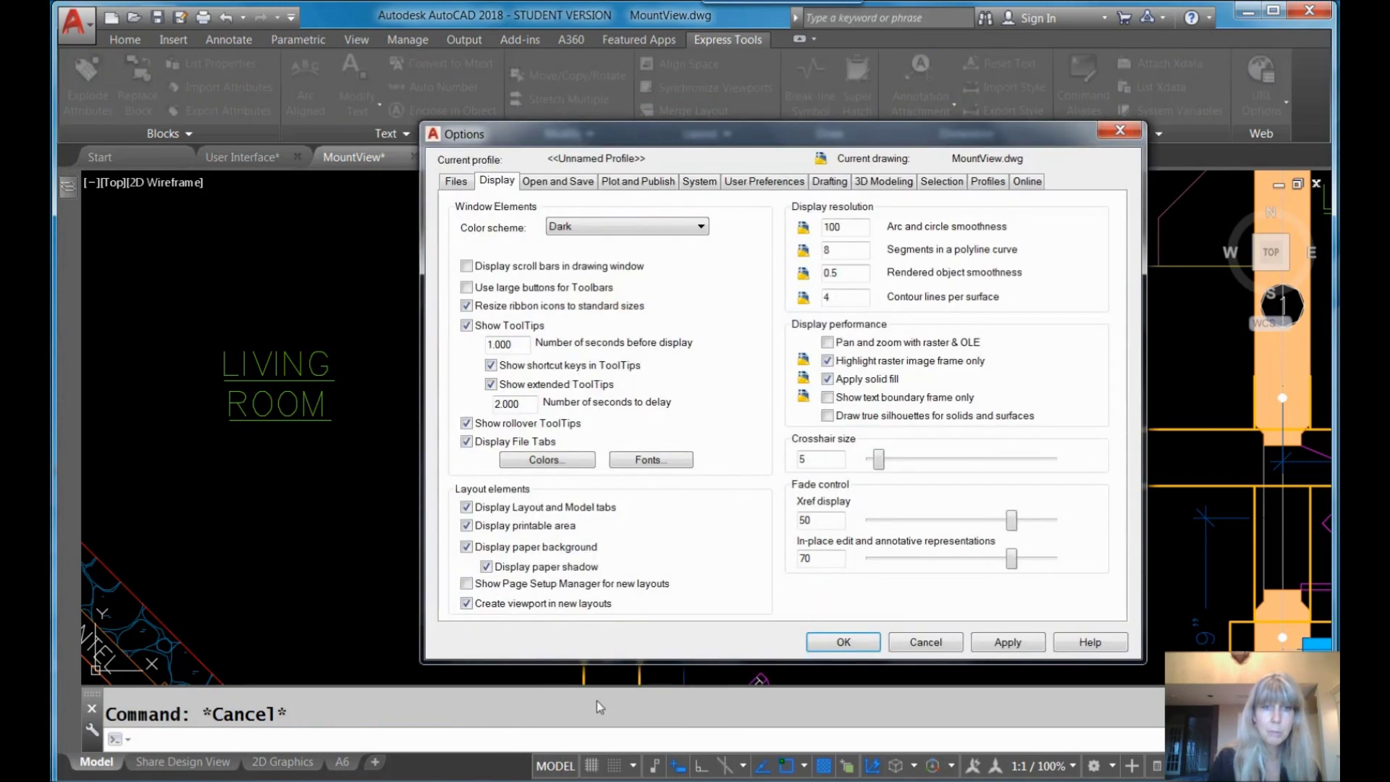
{"action": "left_click", "coordinate": [556, 459]}
{"action": "left_click", "coordinate": [760, 205]}
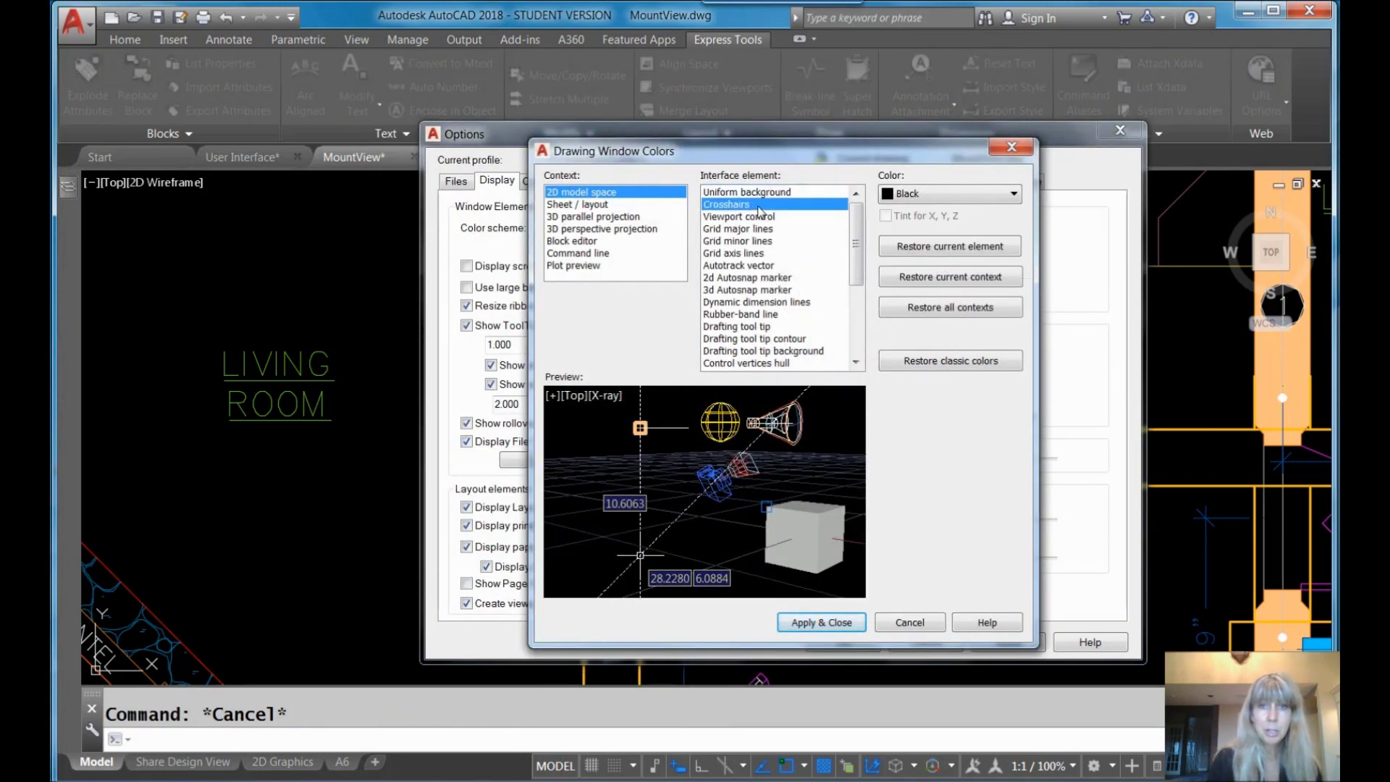
{"action": "left_click", "coordinate": [1013, 194]}
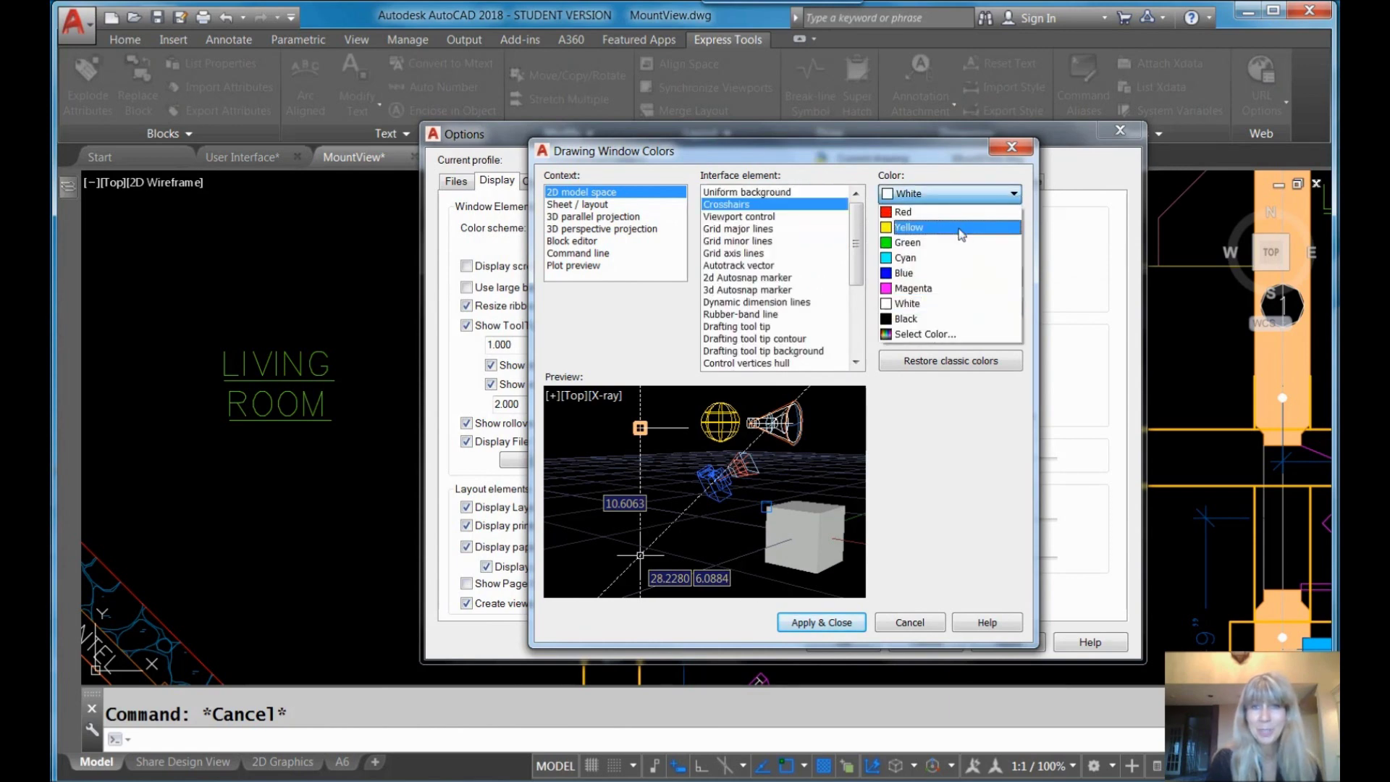
{"action": "left_click", "coordinate": [949, 290]}
{"action": "left_click", "coordinate": [821, 623]}
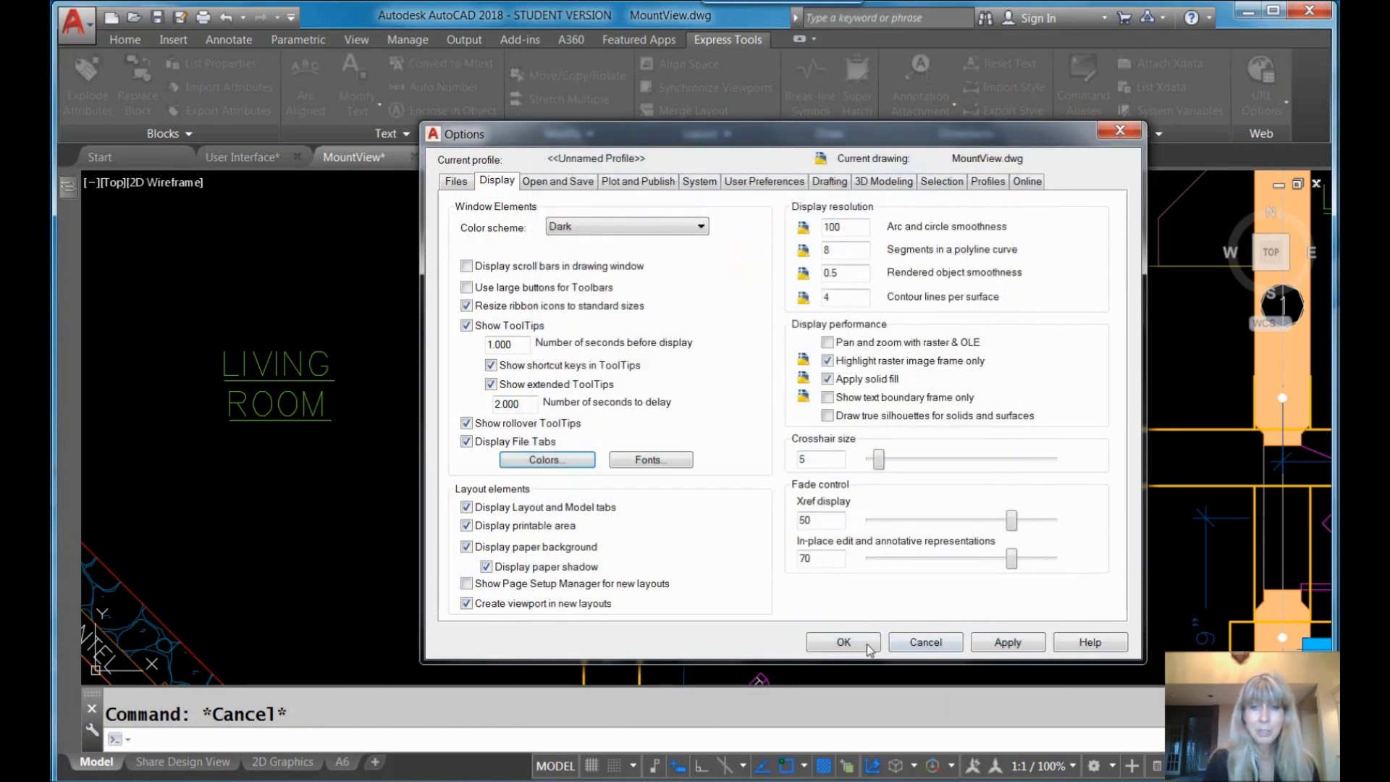
{"action": "left_click", "coordinate": [840, 642]}
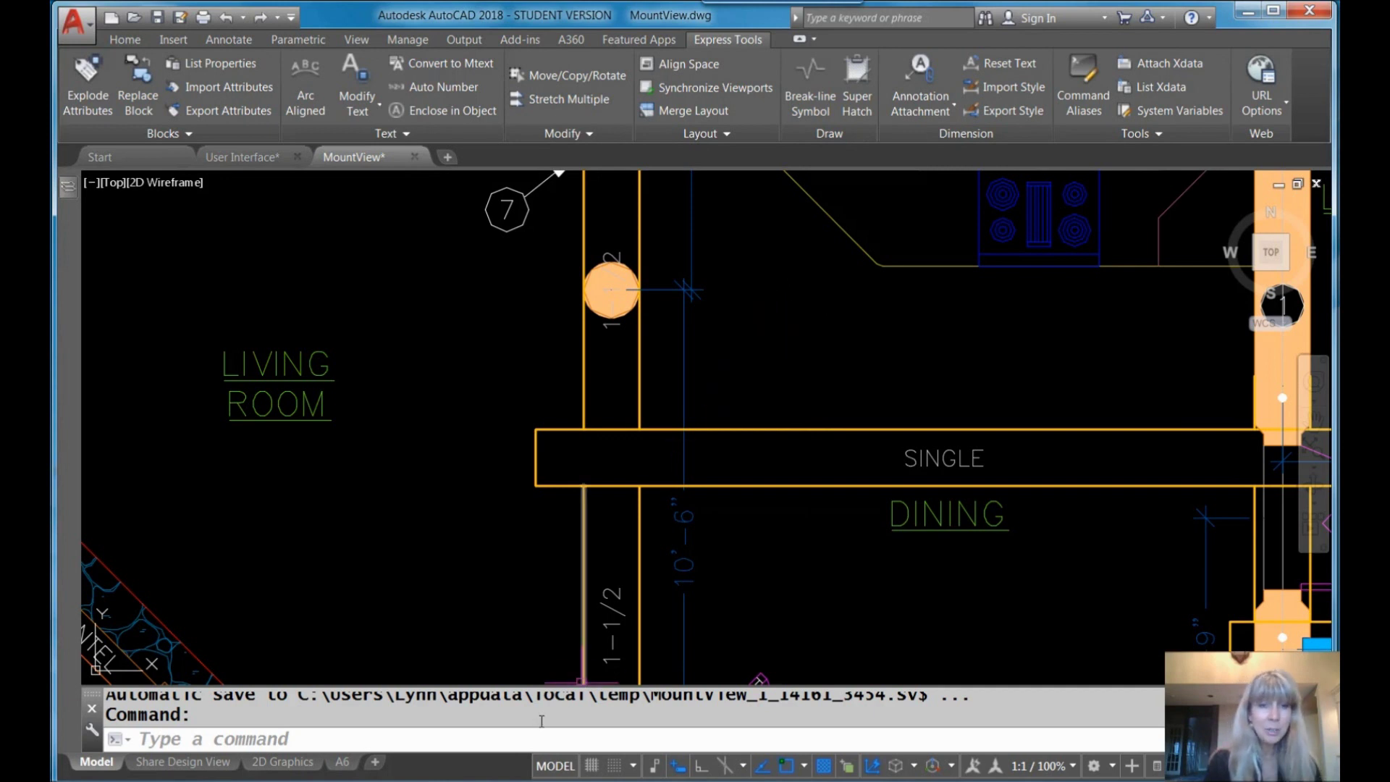
- Set the CURSORTYPE system variable to 1 to use the Windows arrow pointer instead of the crosshairs
{"action": "left_click", "coordinate": [521, 741]}
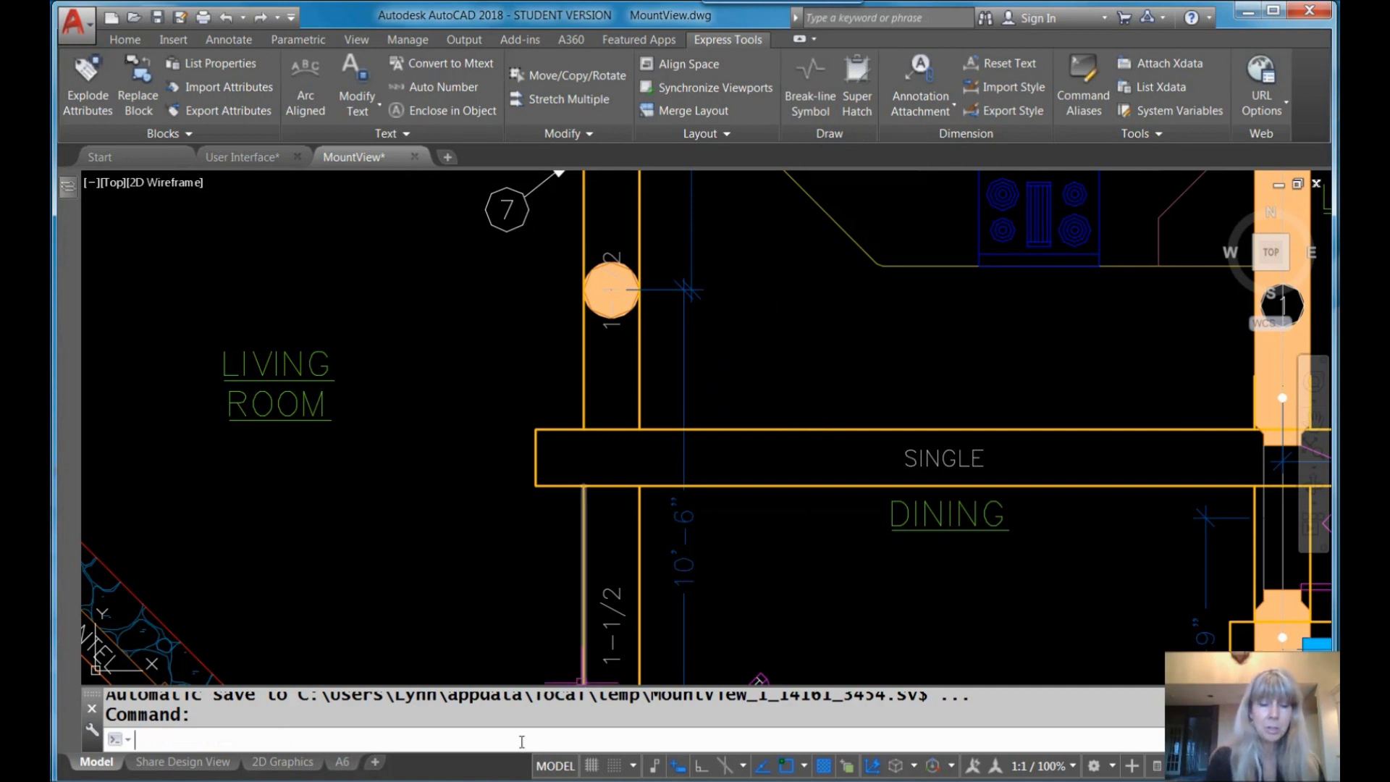
{"action": "type", "text": "curs"}
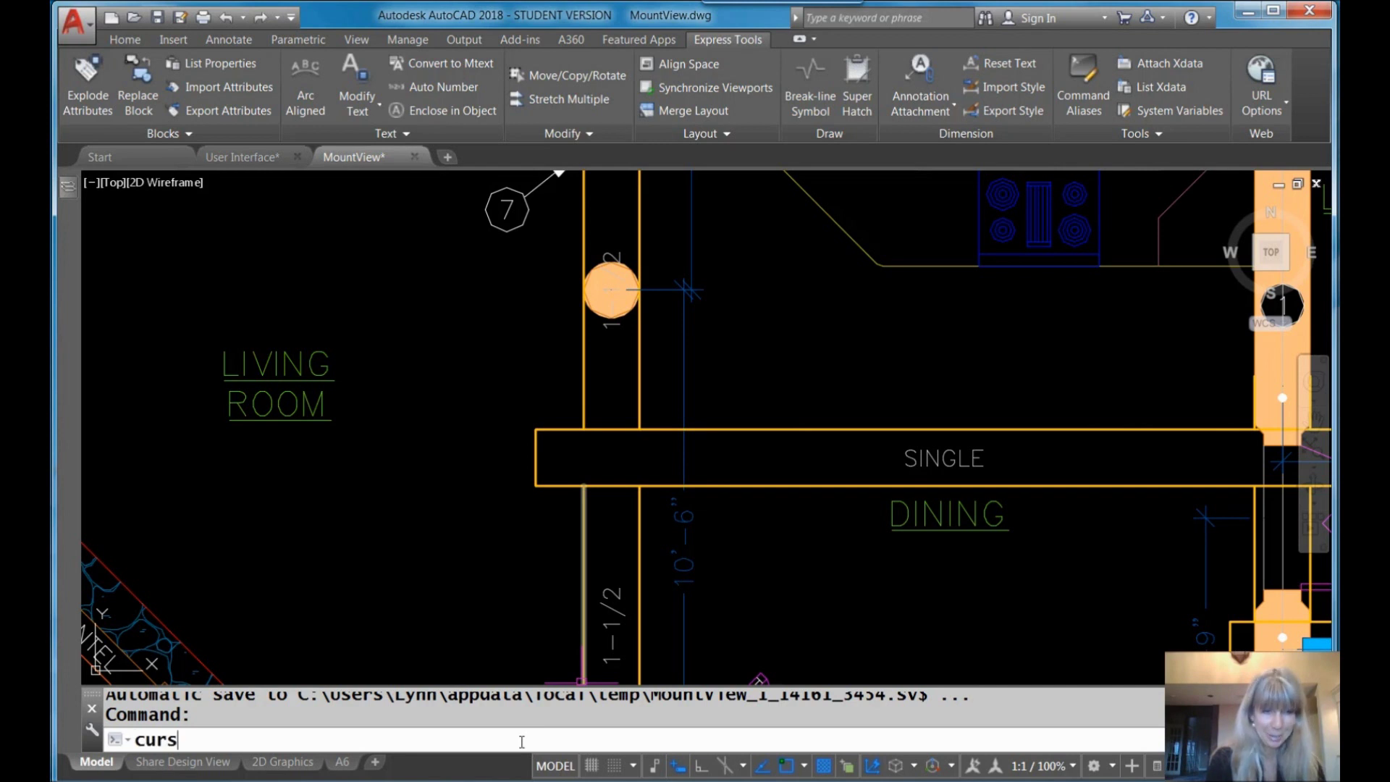
{"action": "type", "text": "ort"}
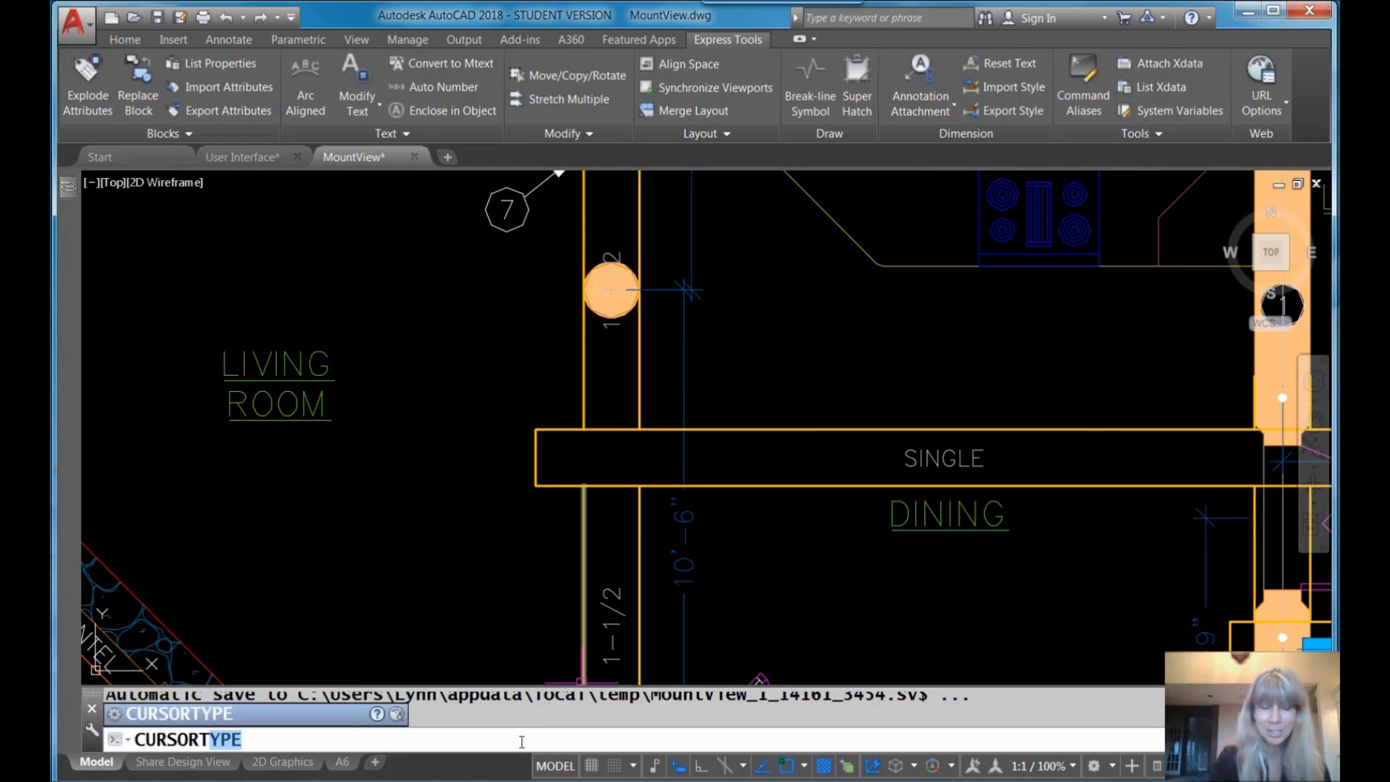
{"action": "key", "text": "Return"}
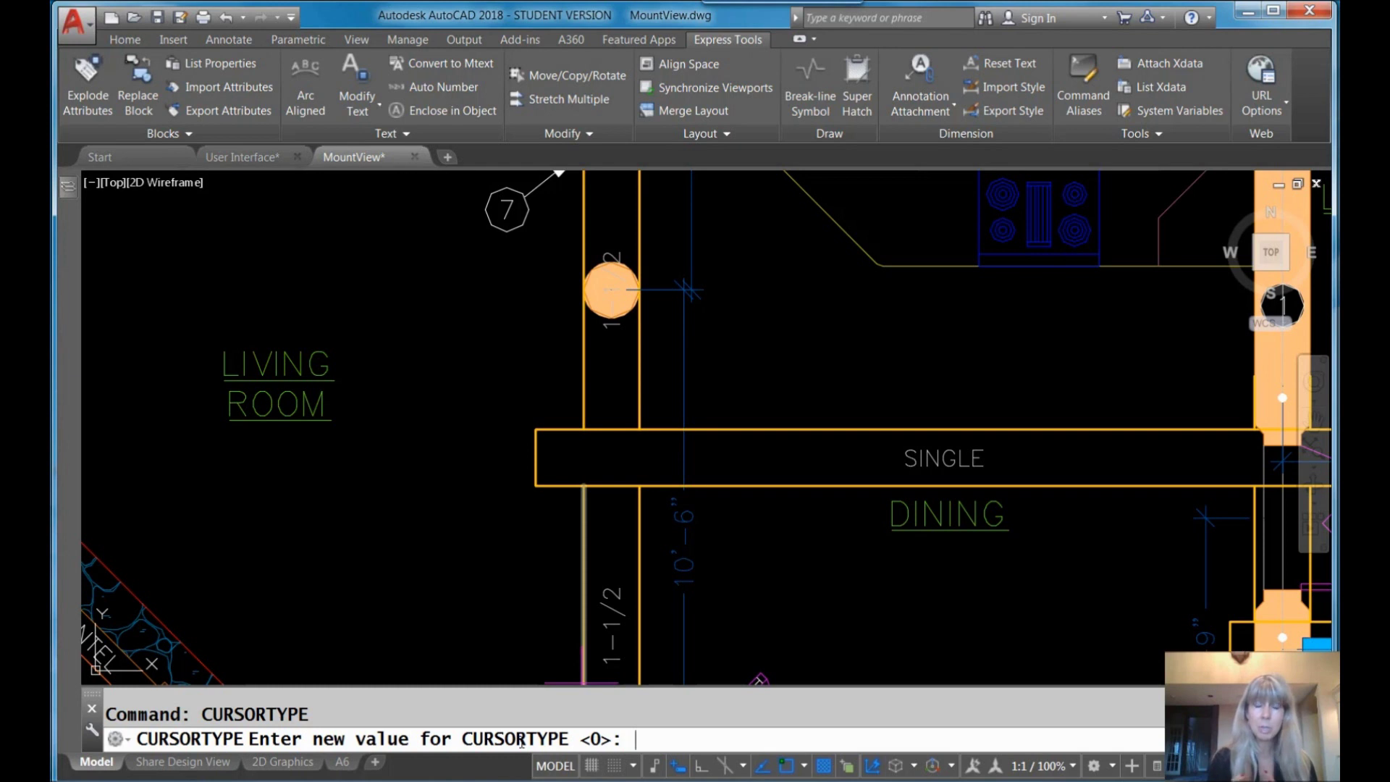
{"action": "type", "text": "1"}
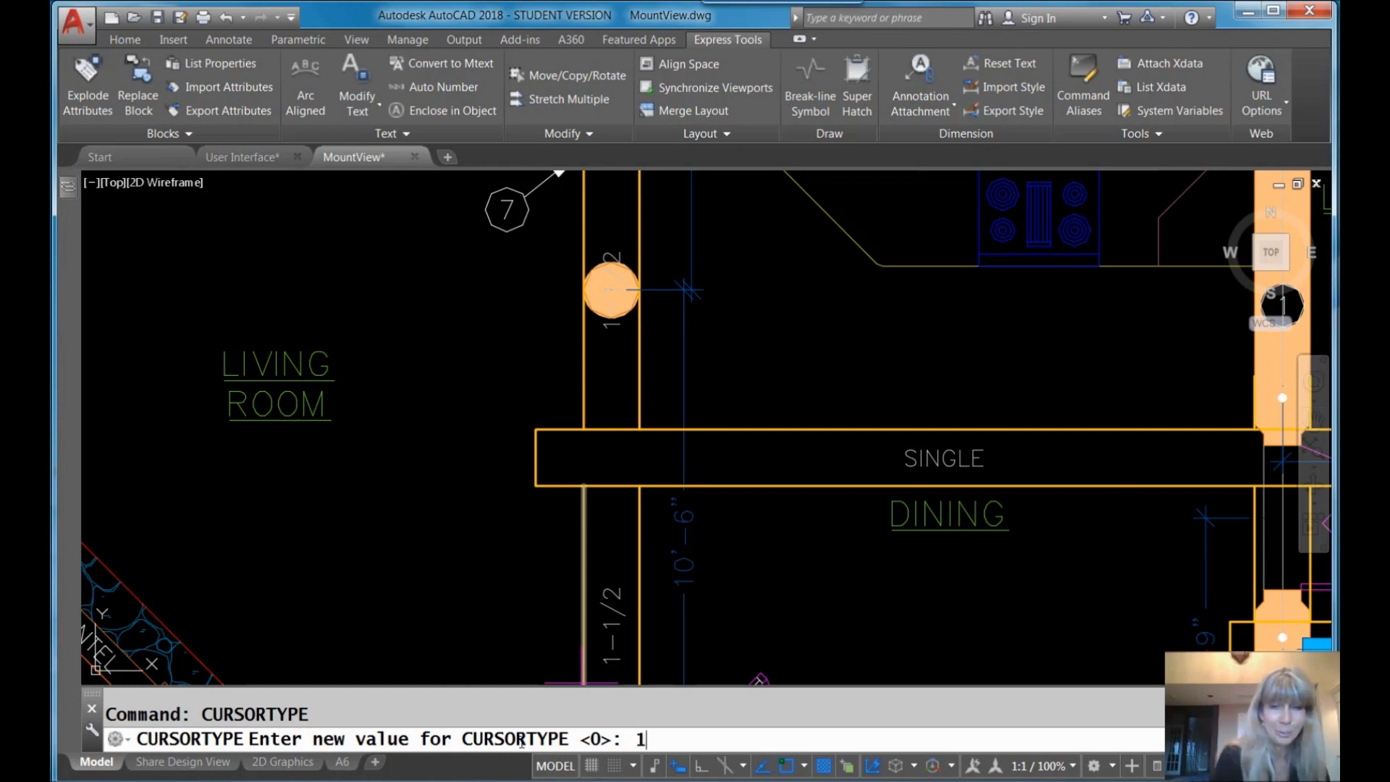
{"action": "key", "text": "Return"}
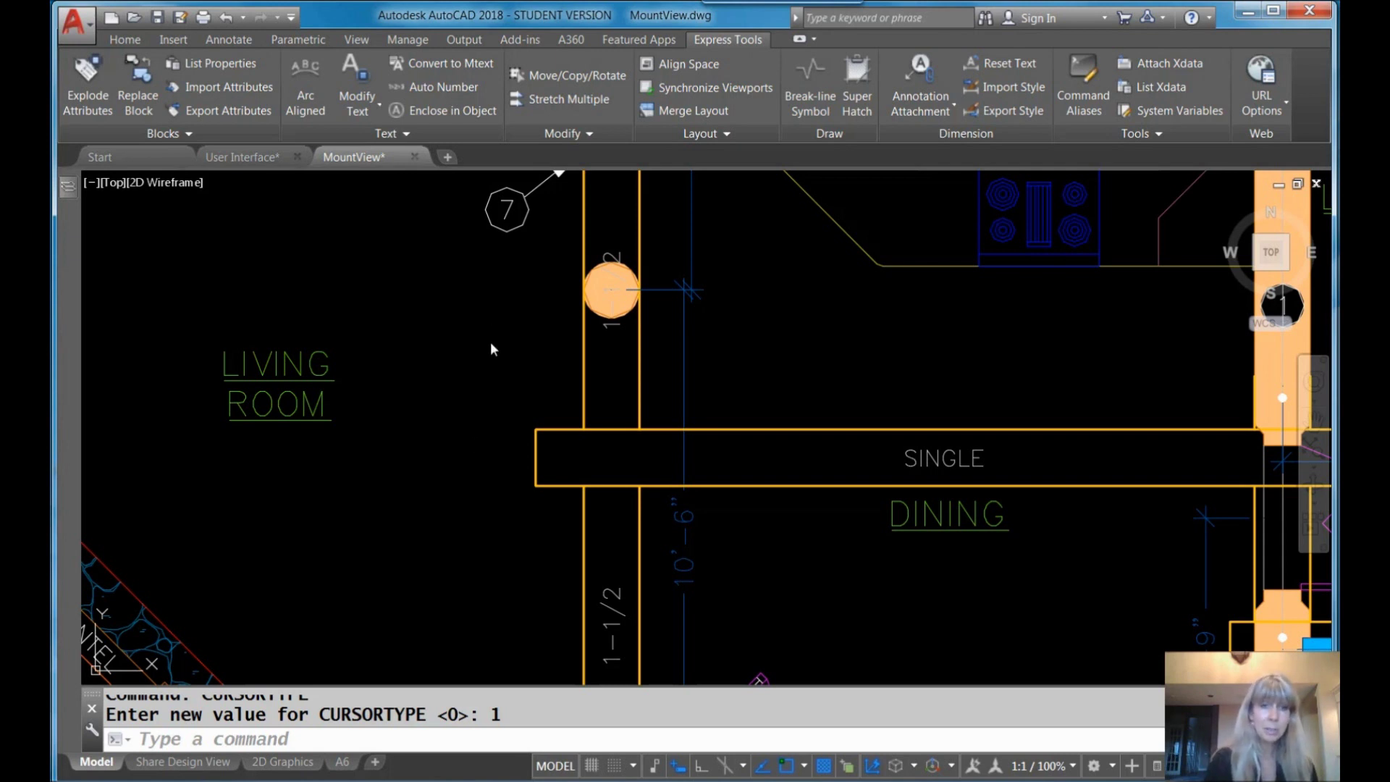
{"action": "type", "text": "e"}
{"action": "key", "text": "Return"}
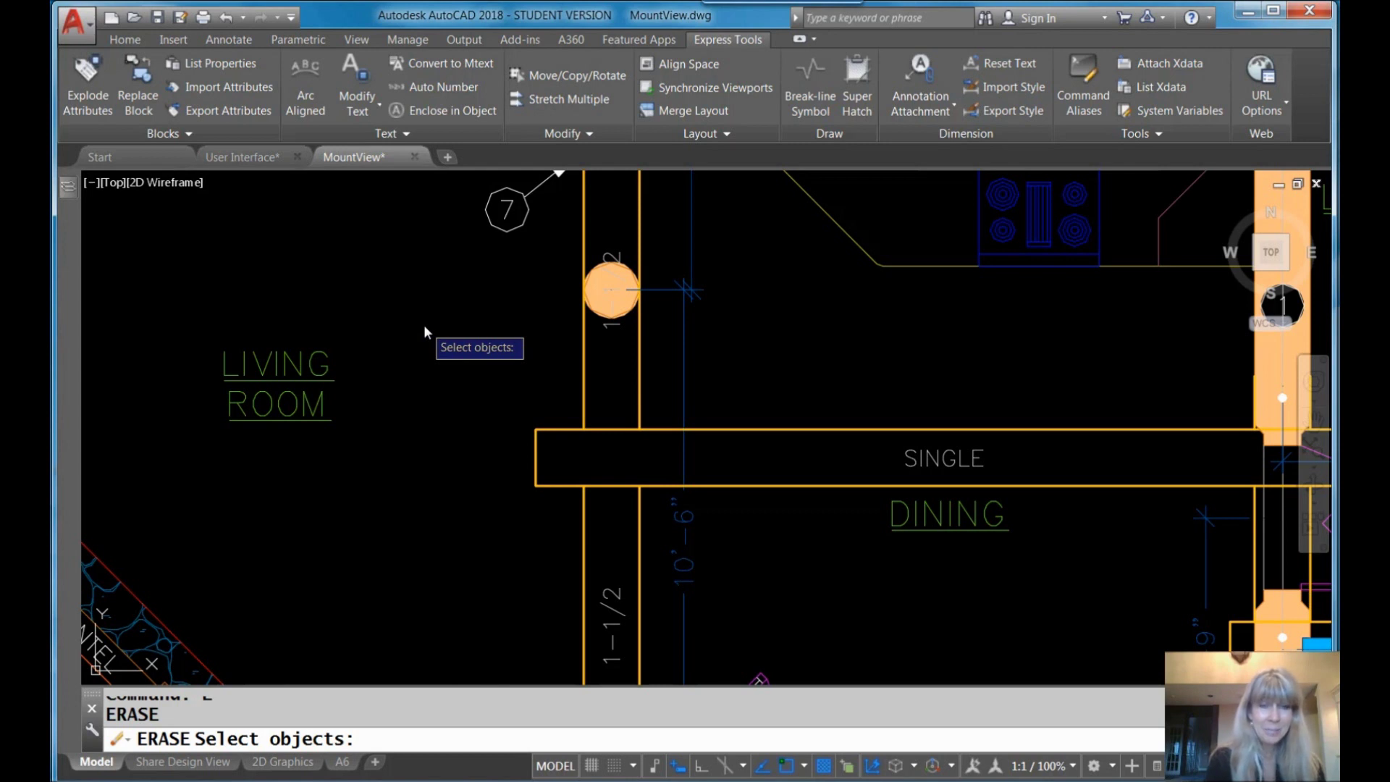
{"action": "key", "text": "Escape"}
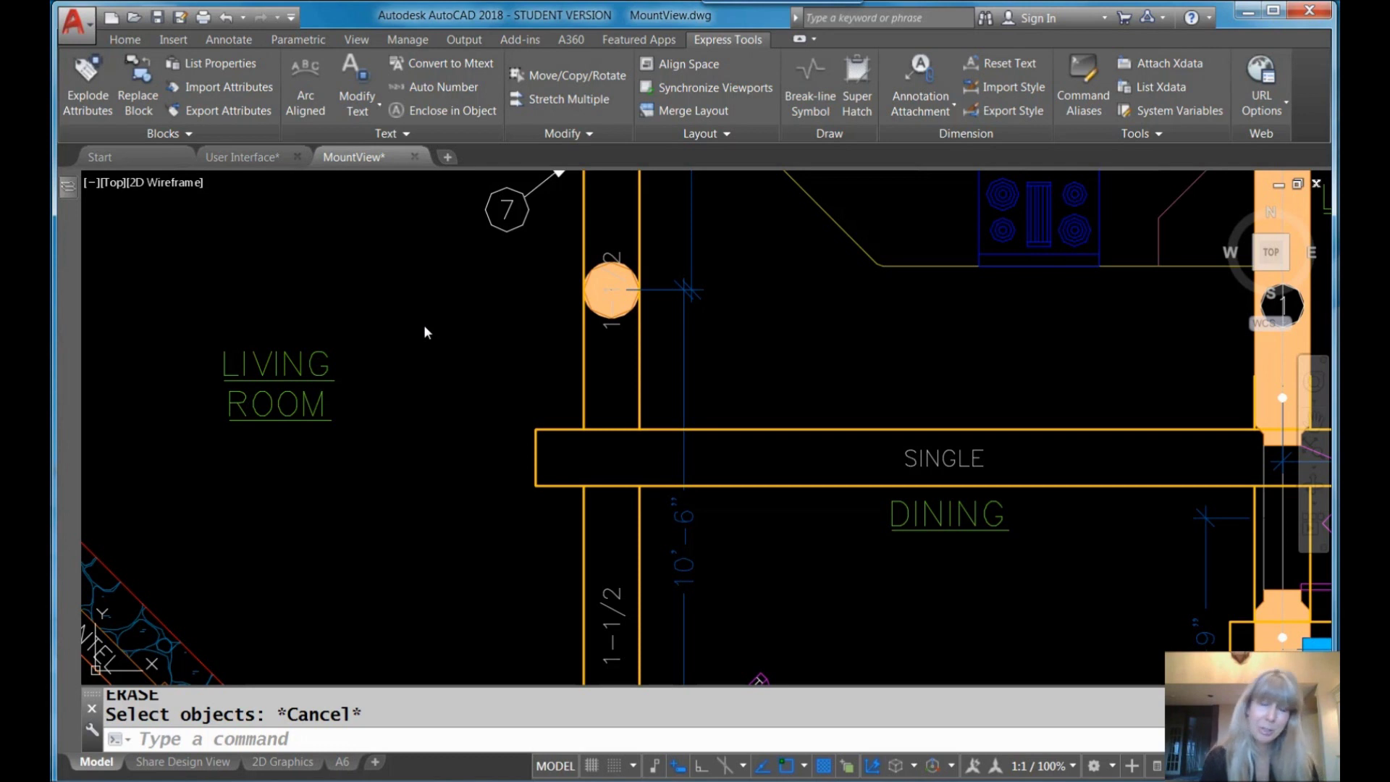
- Set the CURSORTYPE system variable to 0 to restore the crosshairs cursor
{"action": "type", "text": "curs"}
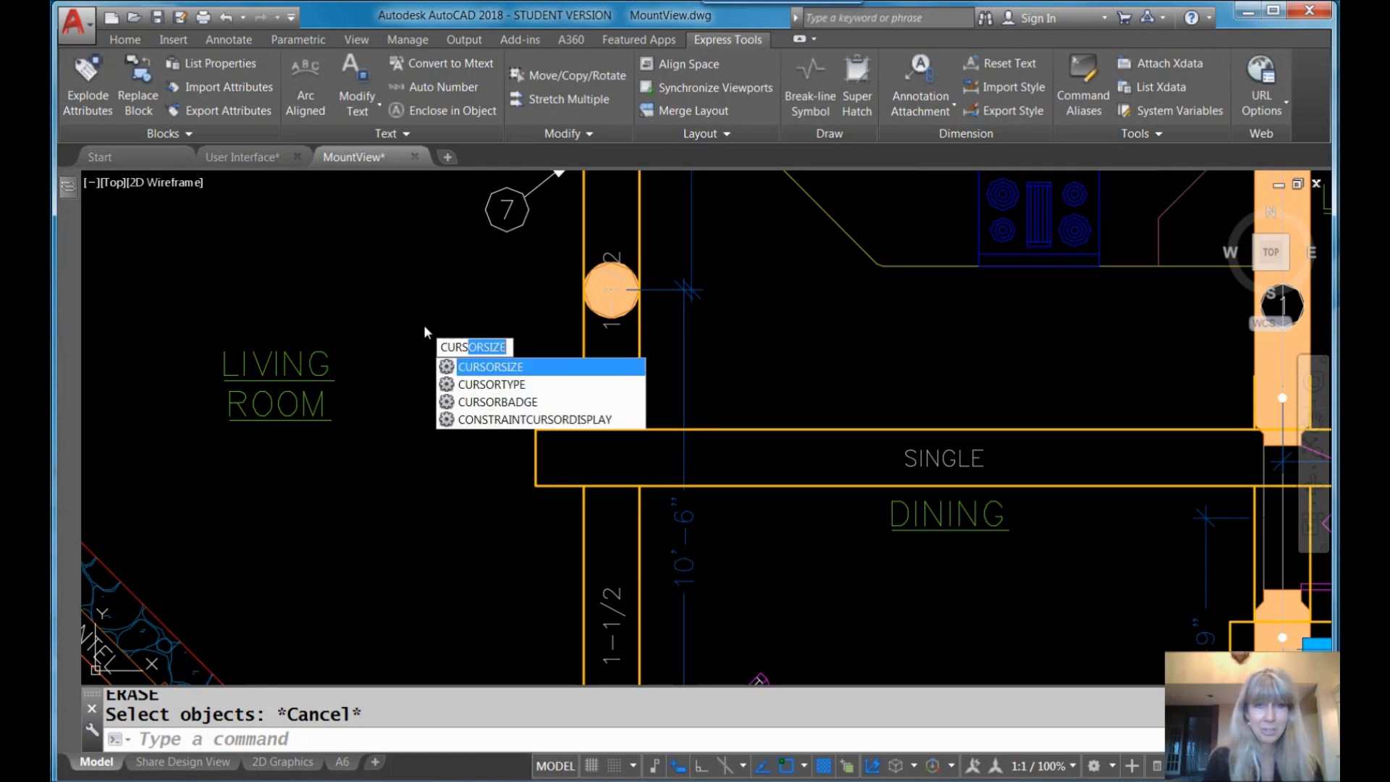
{"action": "type", "text": "ort"}
{"action": "key", "text": "Return"}
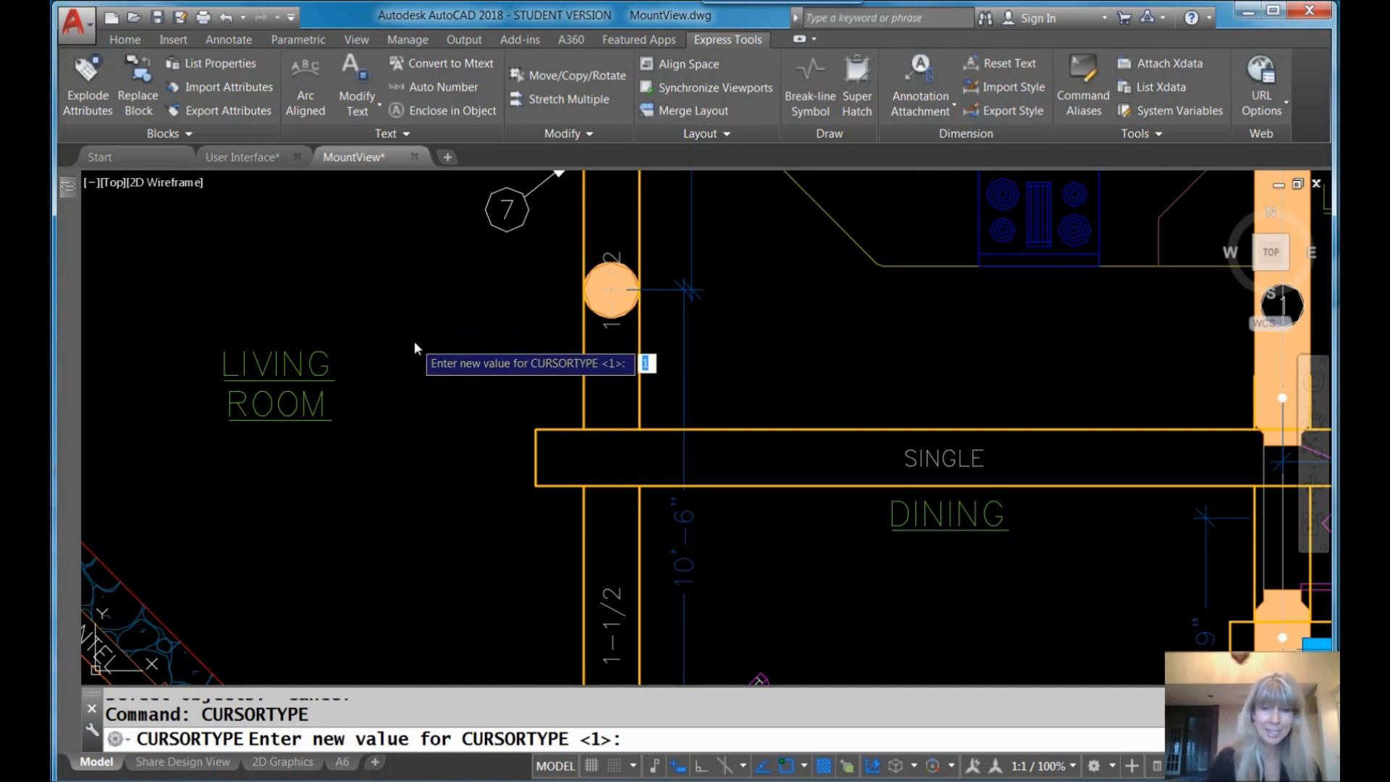
{"action": "type", "text": "0"}
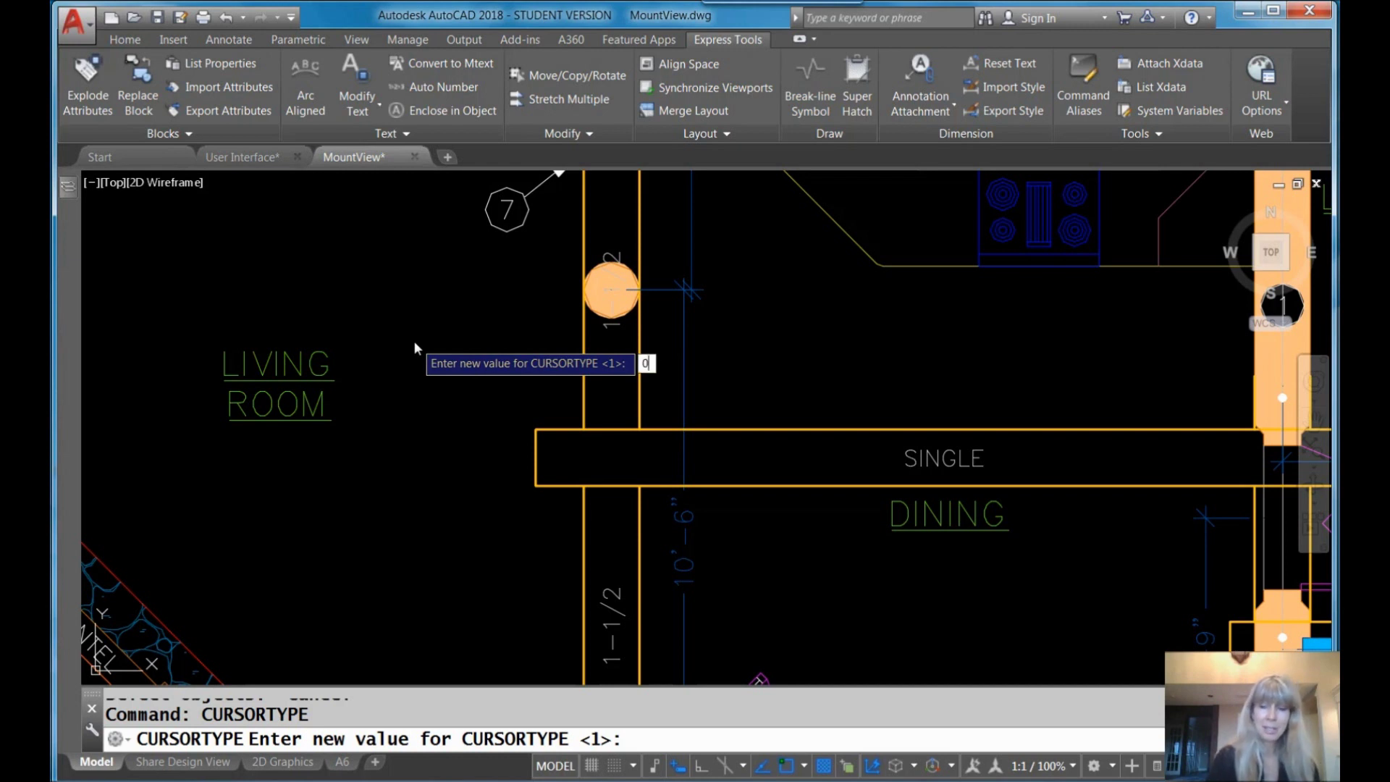
{"action": "key", "text": "Return"}
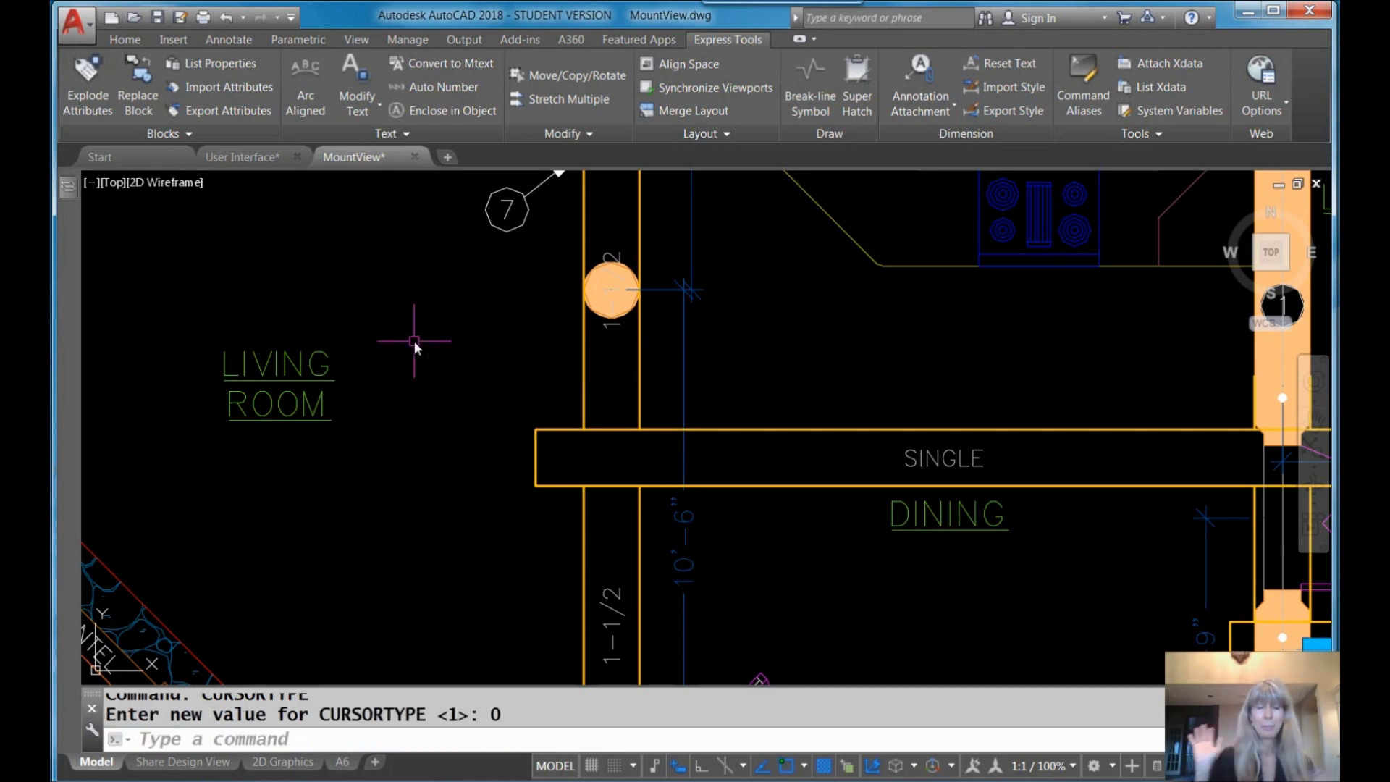